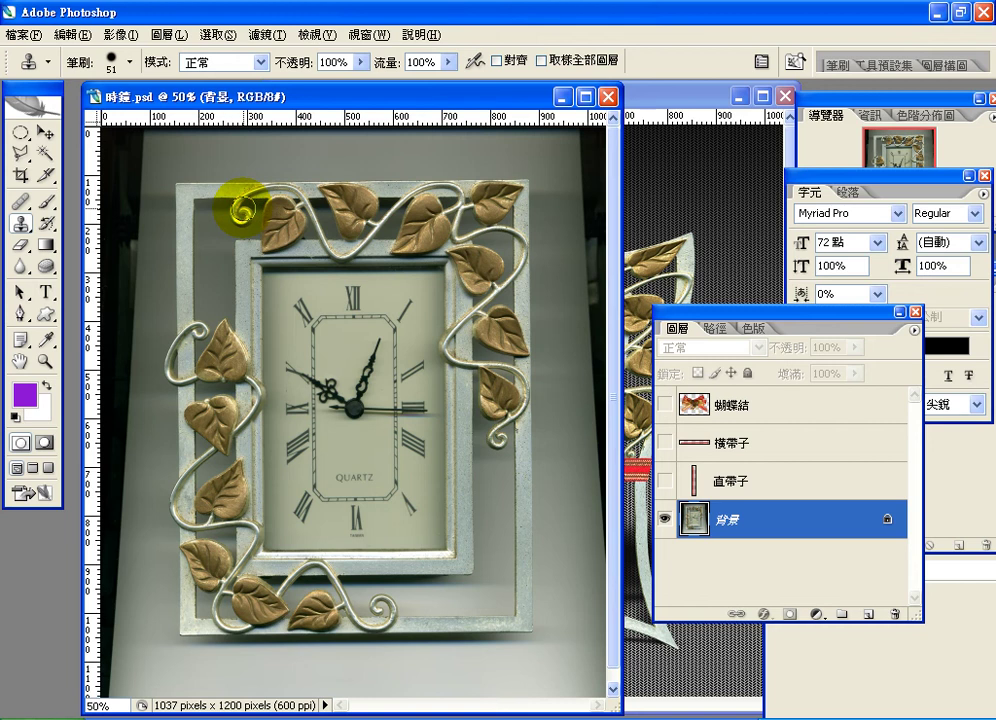
- Load the Alpha 1 channel as a selection around the clock frame
left_click(758, 329)
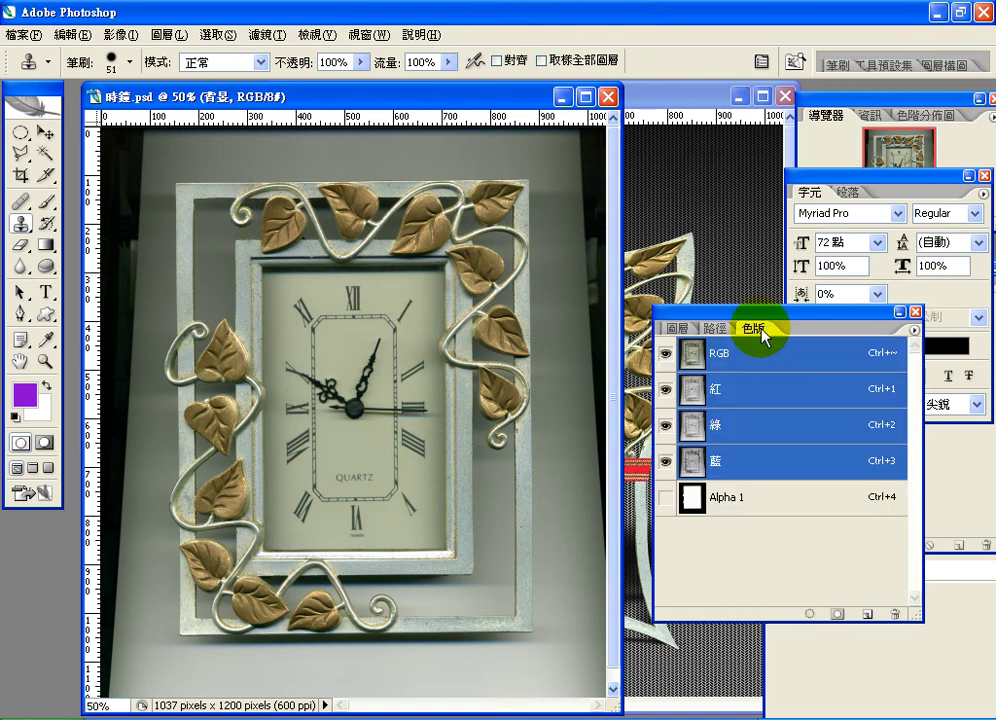
left_click(689, 500, "ctrl")
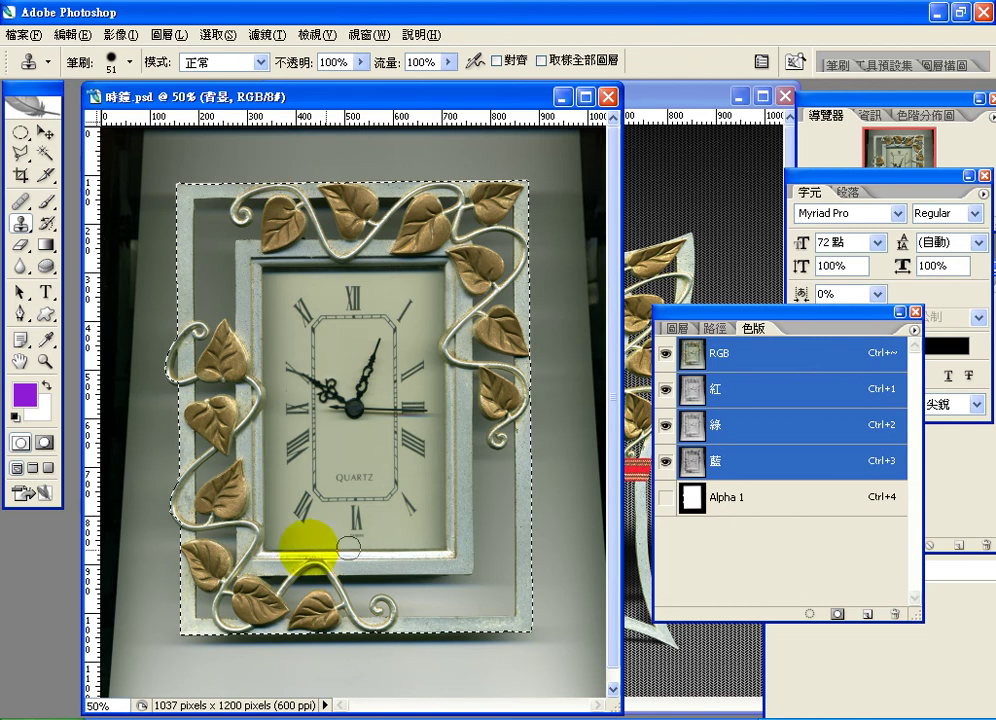
left_click(284, 545, "alt")
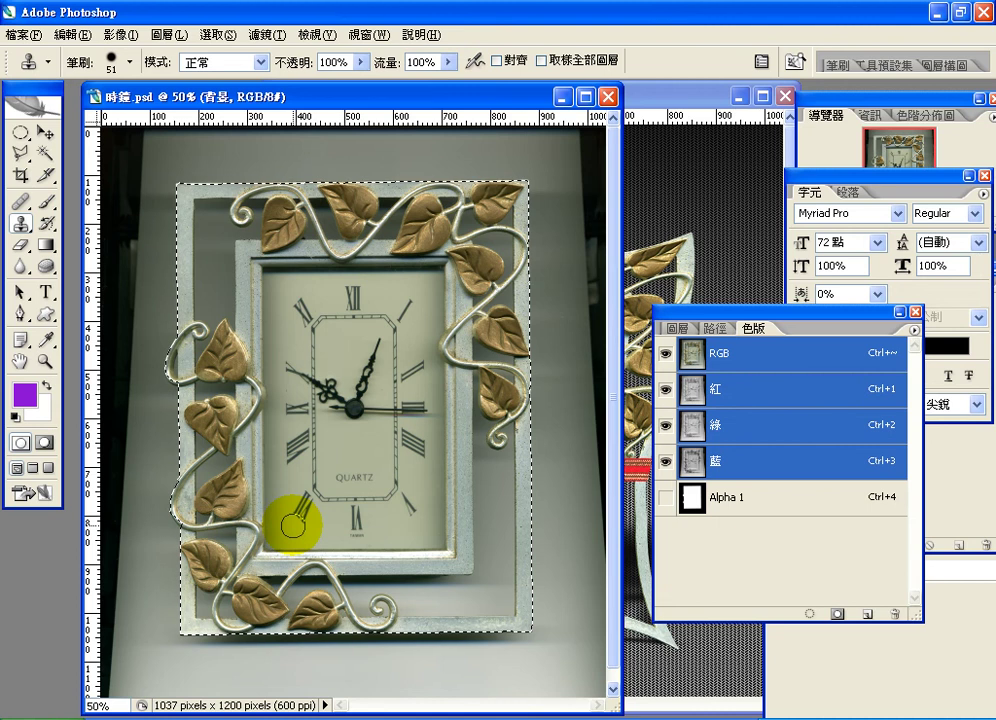
- Convert the locked 背景 layer into a regular editable layer, keeping the default name and settings
left_click(680, 329)
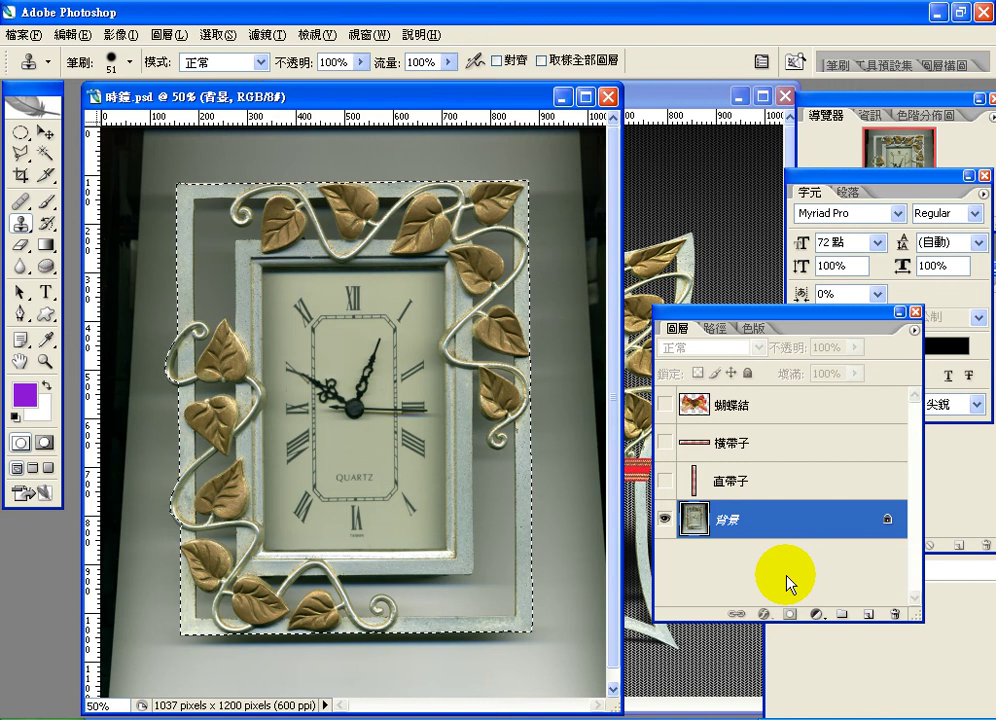
left_click_drag(779, 535, 733, 524)
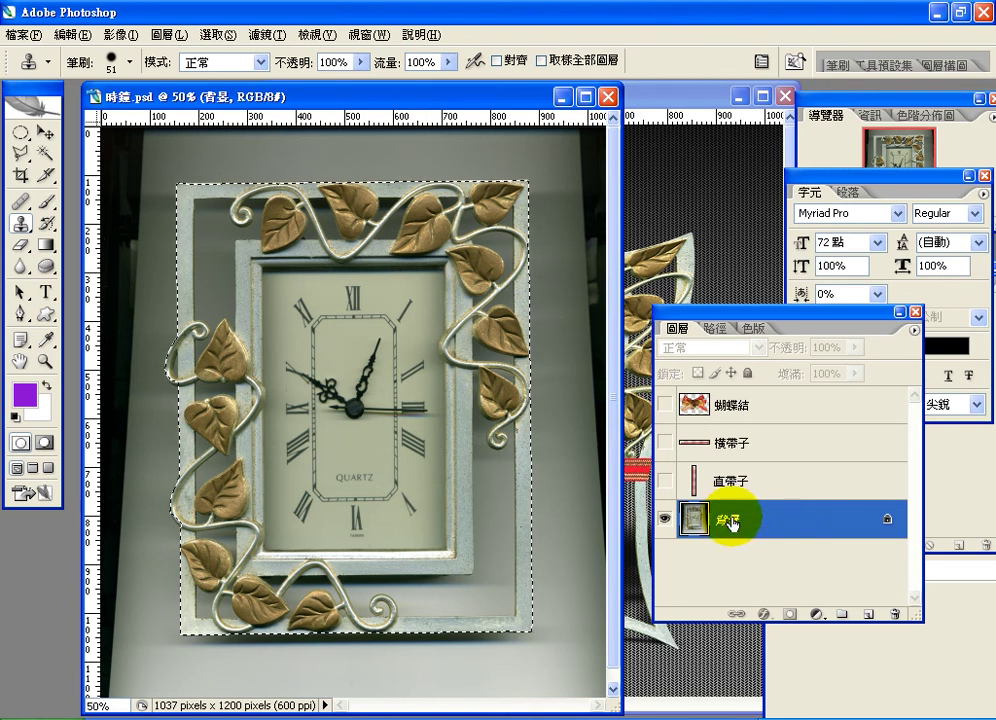
double_click(733, 522)
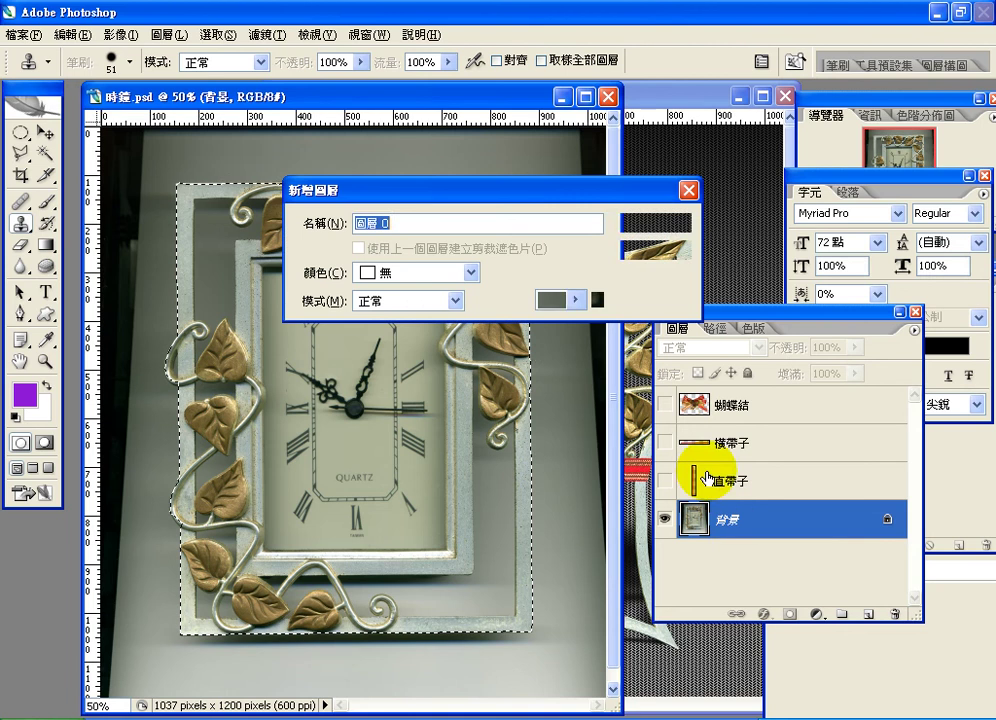
left_click(654, 228)
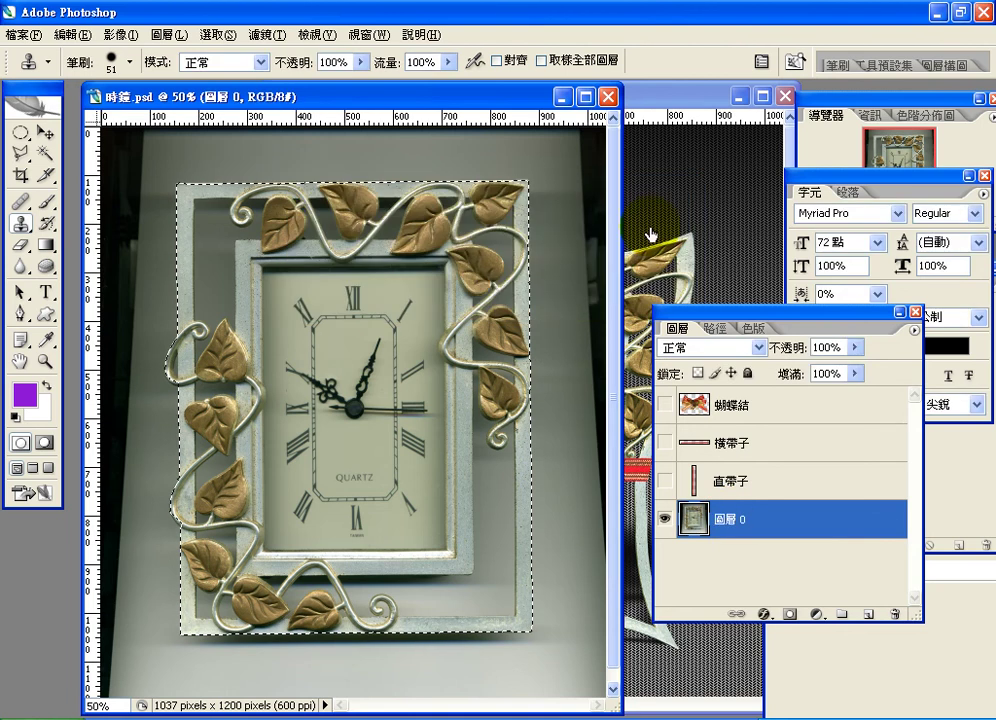
- Try to mask the clock layer with the selection made from the Alpha 1 channel
left_click(718, 540)
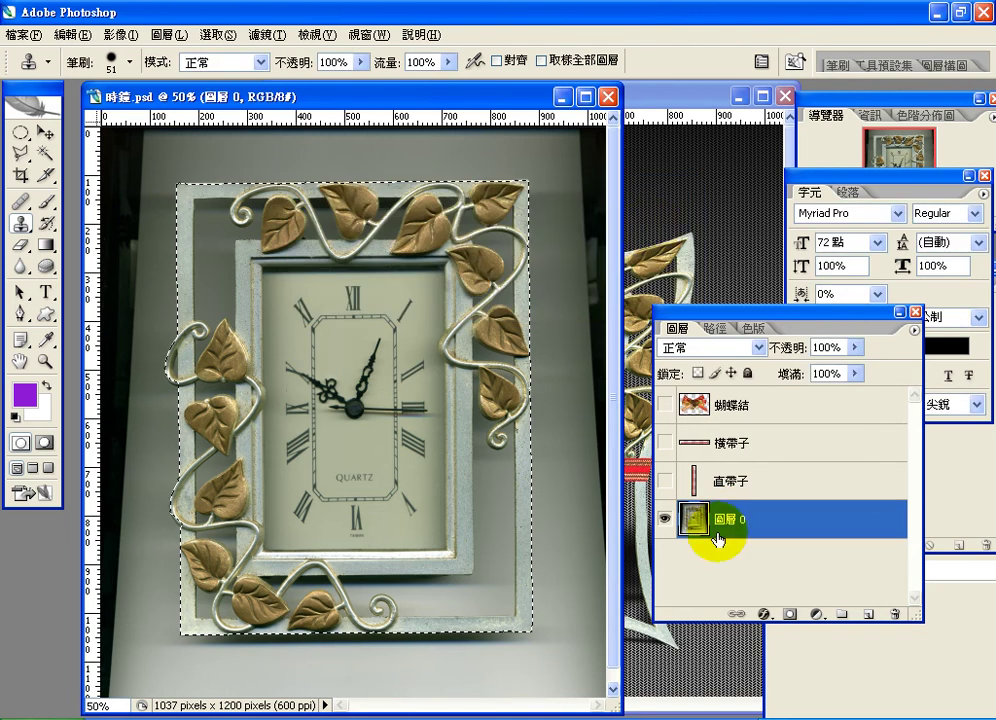
left_click(791, 615)
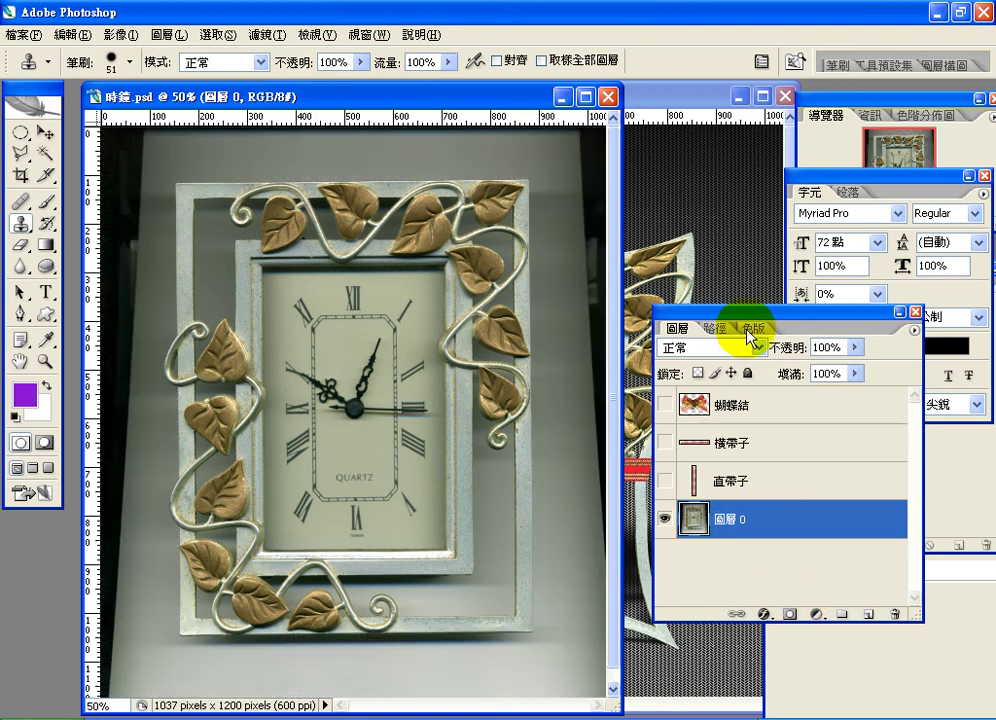
- Add a layer mask to the clock layer, plus a vector mask from the 時鐘 path to cut out the background
left_click(720, 329)
left_click(701, 356)
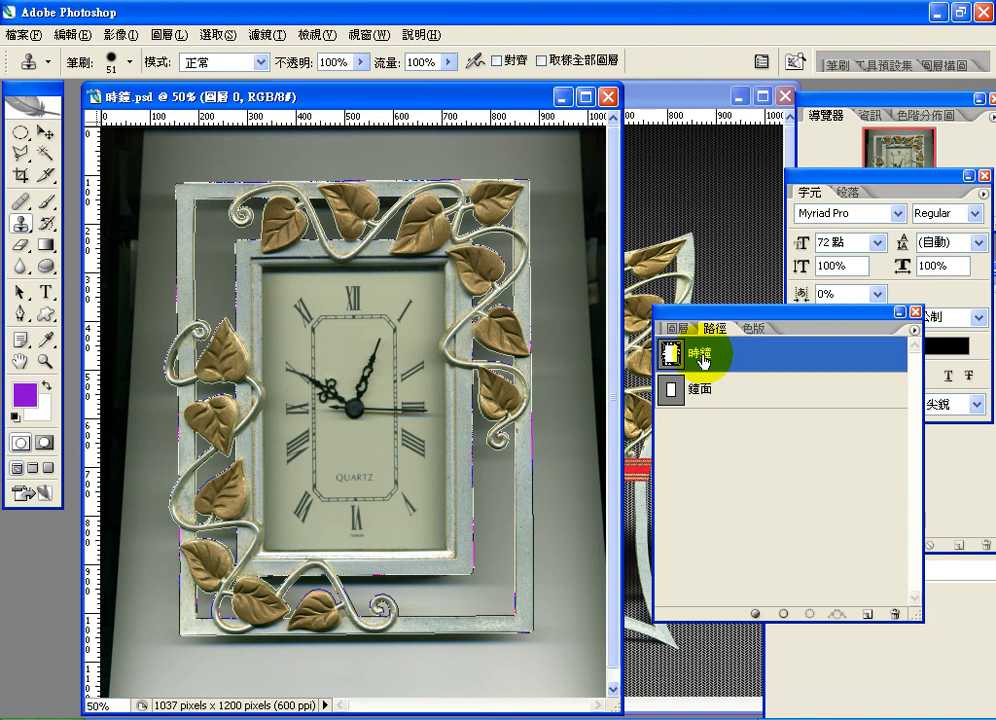
left_click(680, 329)
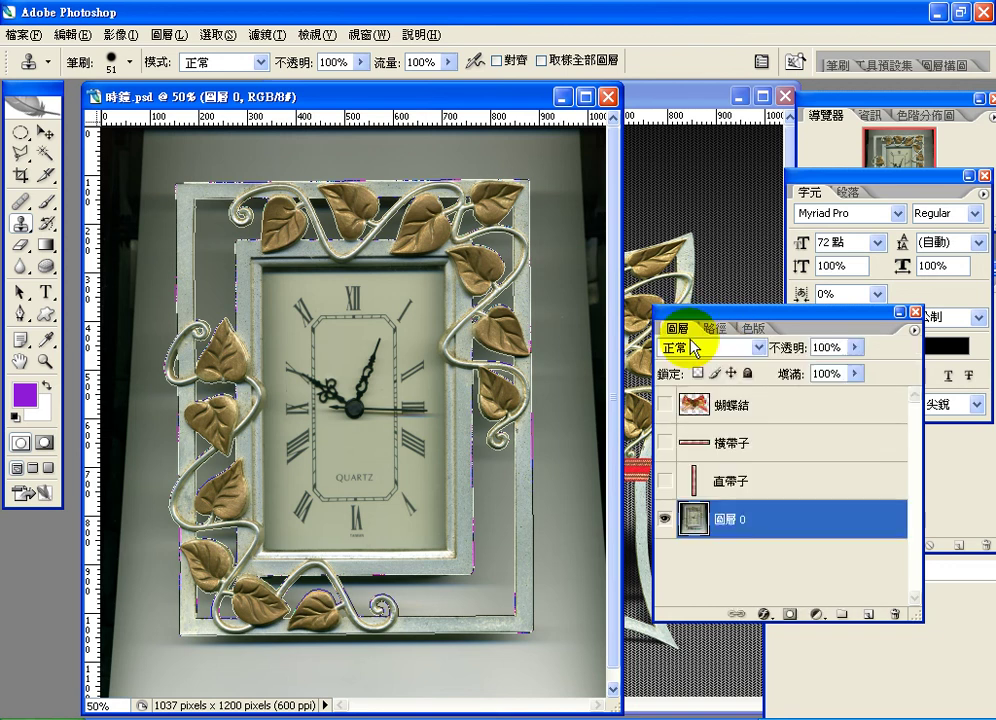
left_click(791, 614)
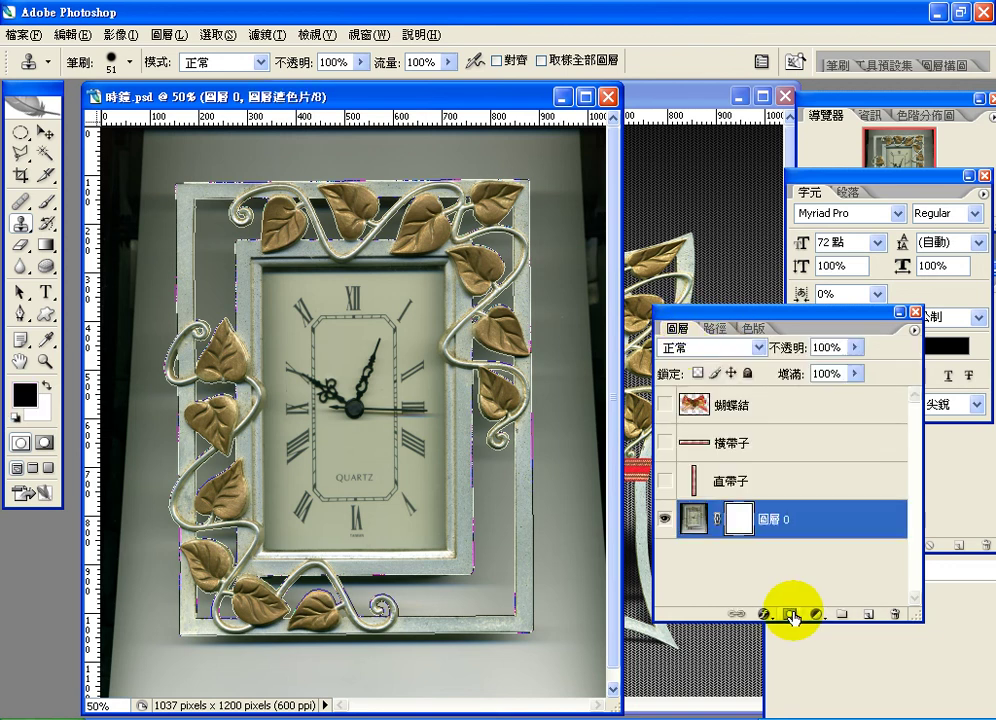
left_click(791, 614)
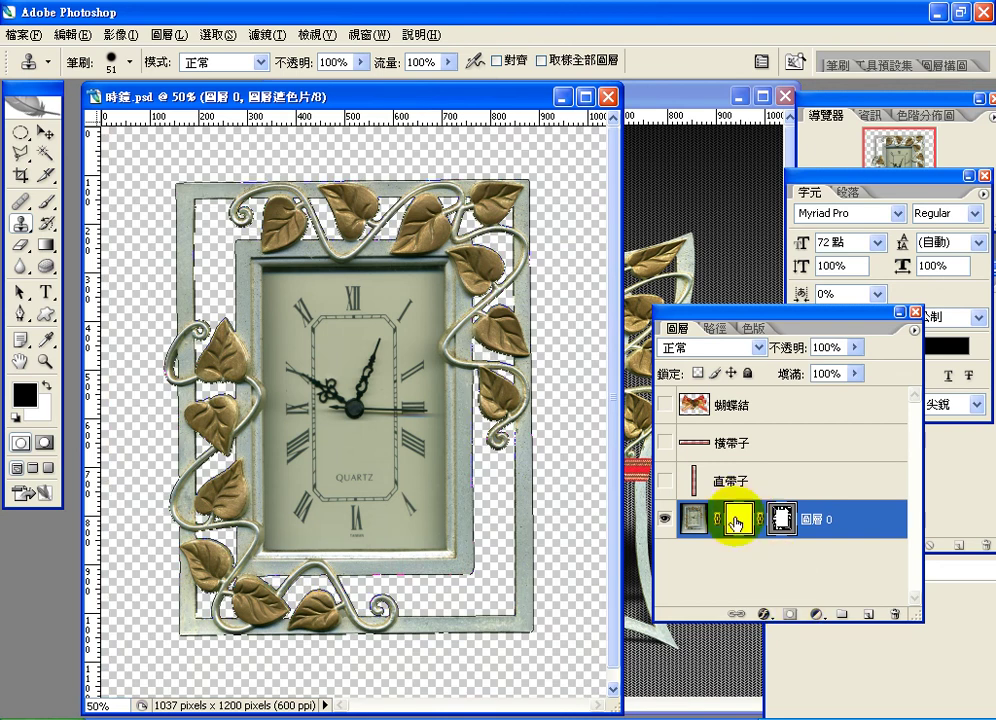
- Compare the clock layer's vector mask path with the 時鐘 path, leaving no path selected
left_click(715, 329)
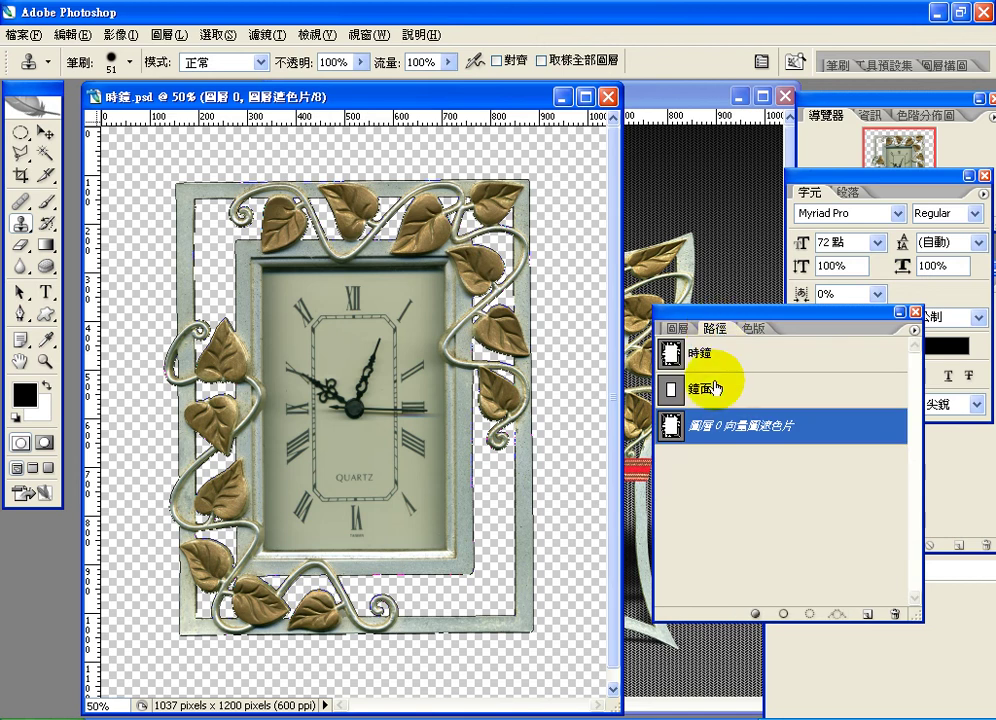
left_click(747, 457)
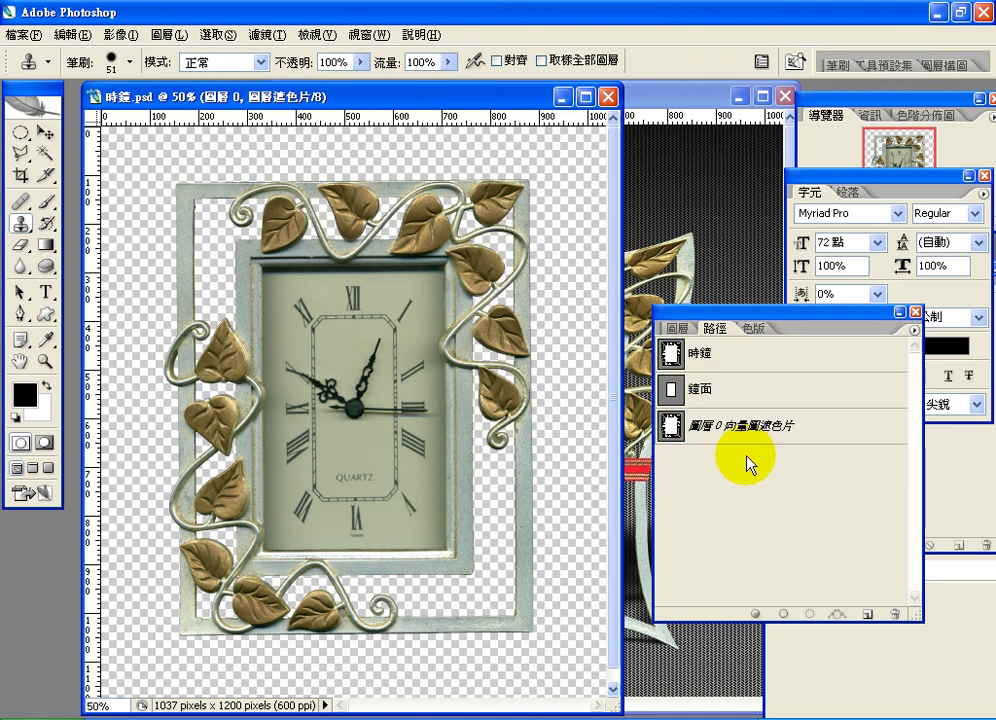
left_click(740, 350)
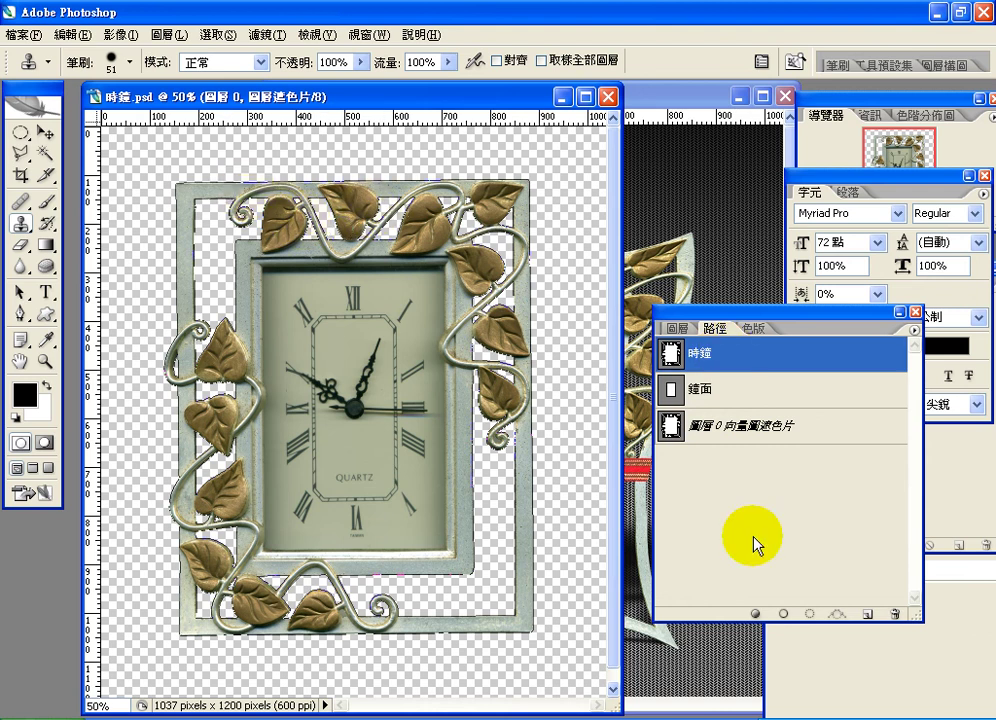
left_click(732, 515)
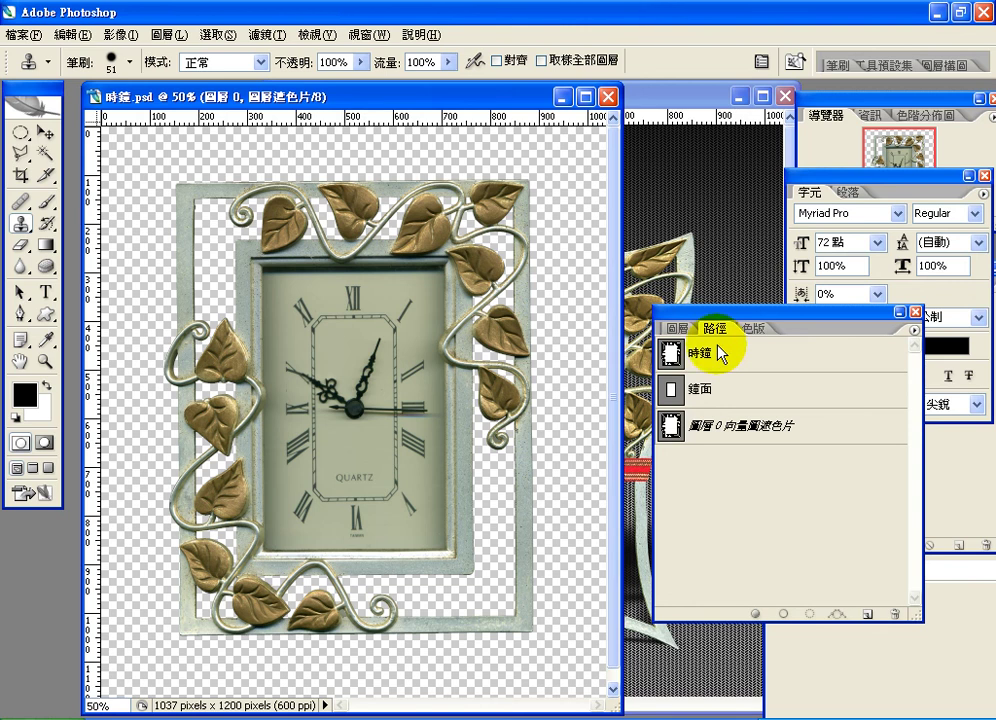
- Add a Curves adjustment layer directly above the masked clock layer
left_click(678, 329)
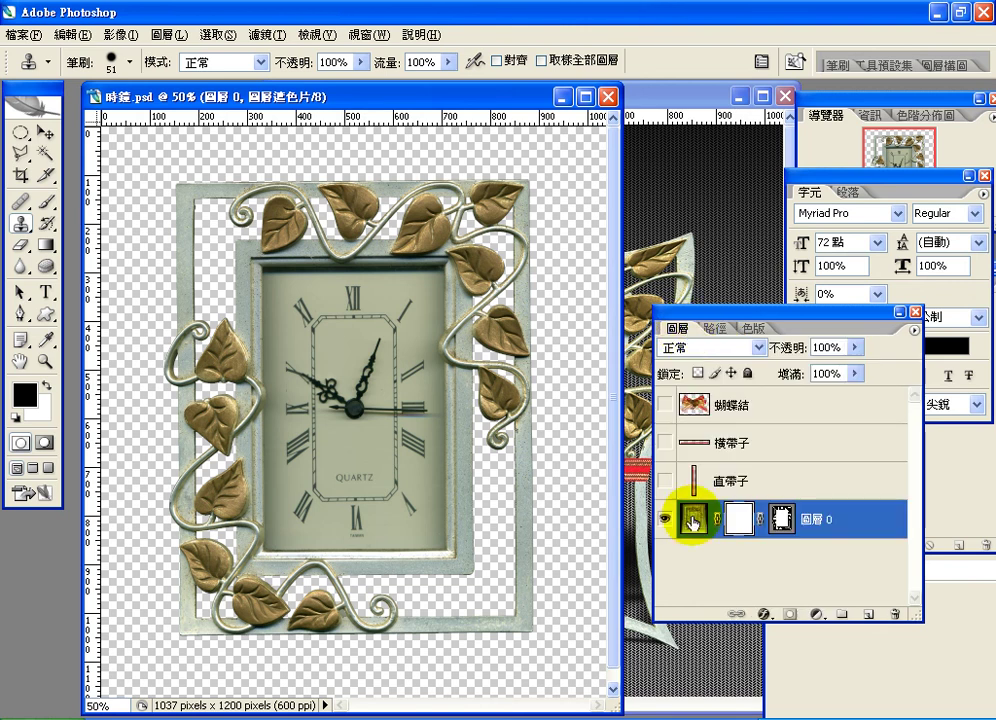
left_click(815, 613)
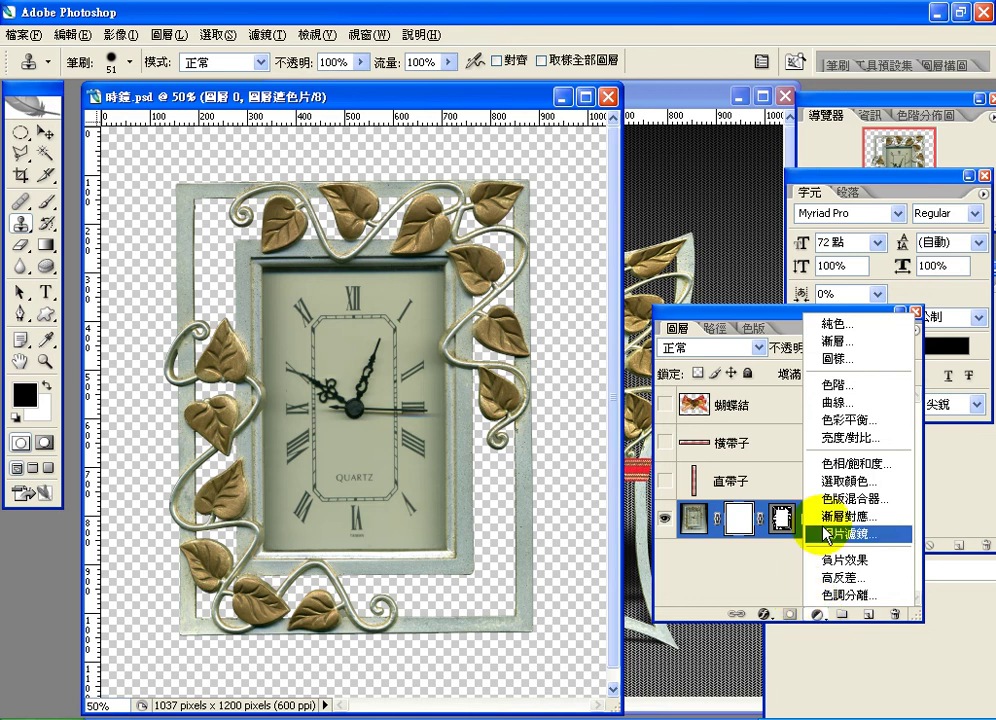
left_click(838, 403)
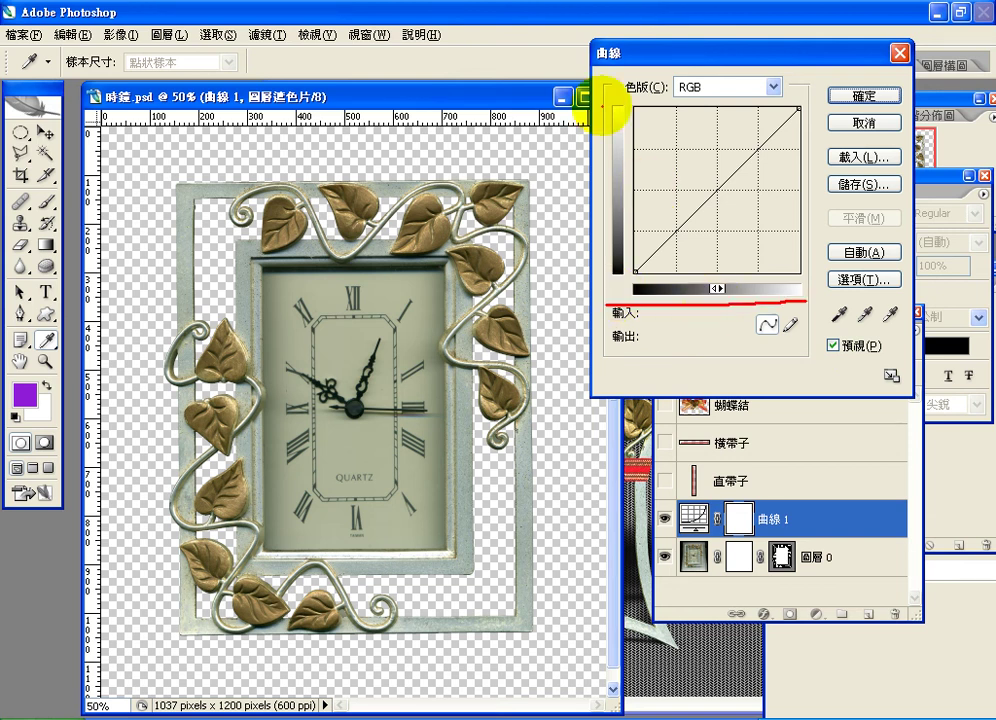
left_click_drag(605, 103, 604, 292)
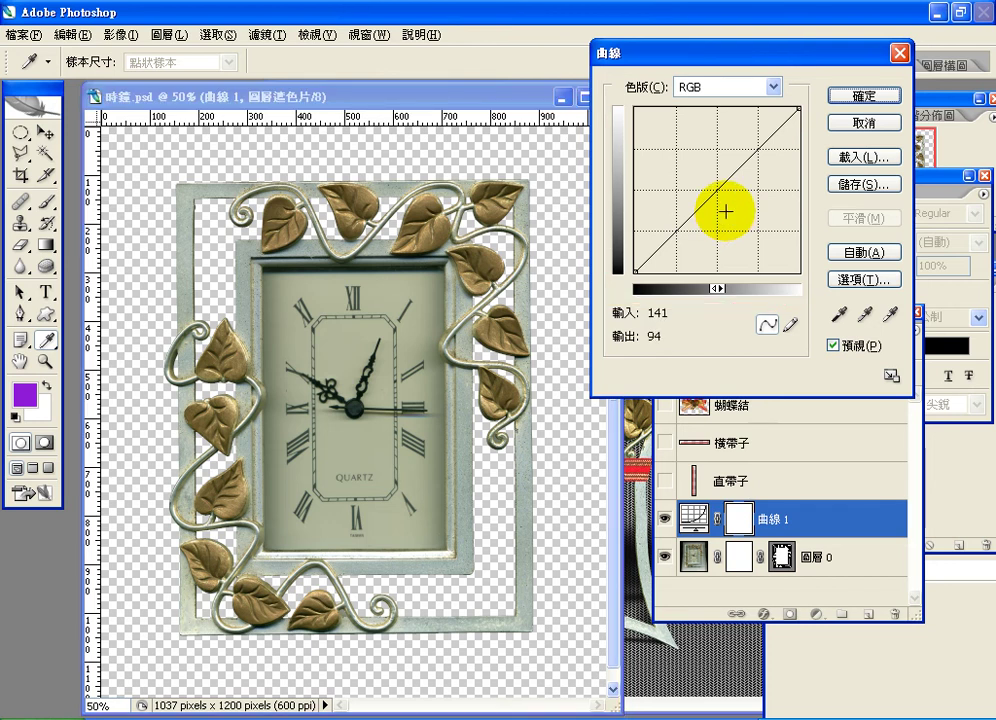
- Shape the RGB curve into an S with a raised highlight point and a shadow point at input 70, output 41
left_click(717, 191)
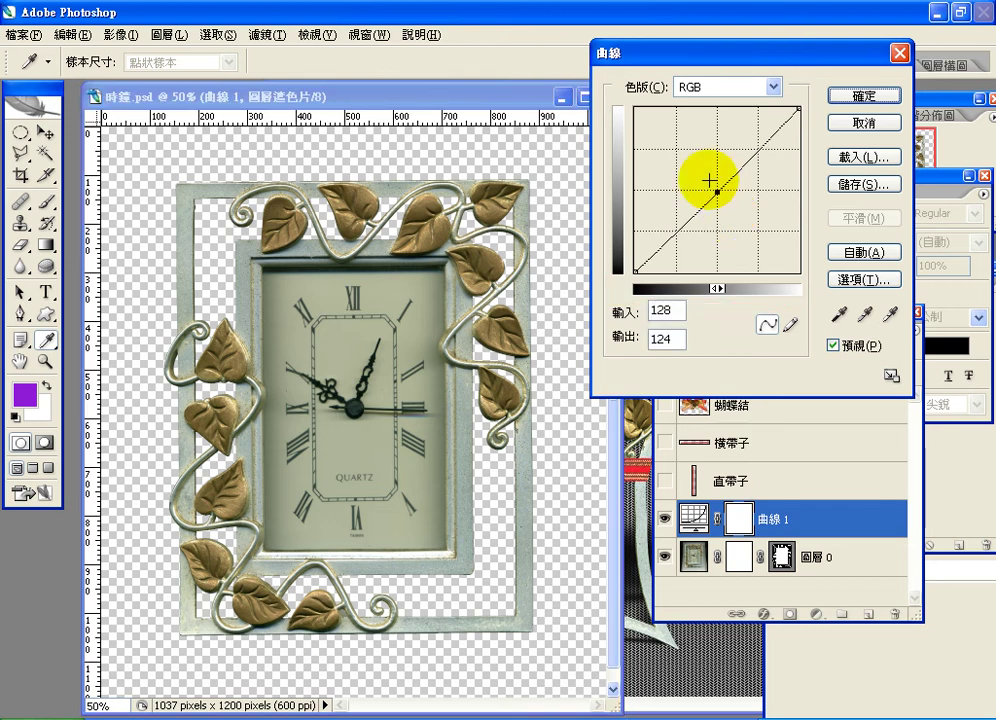
left_click_drag(717, 191, 698, 171)
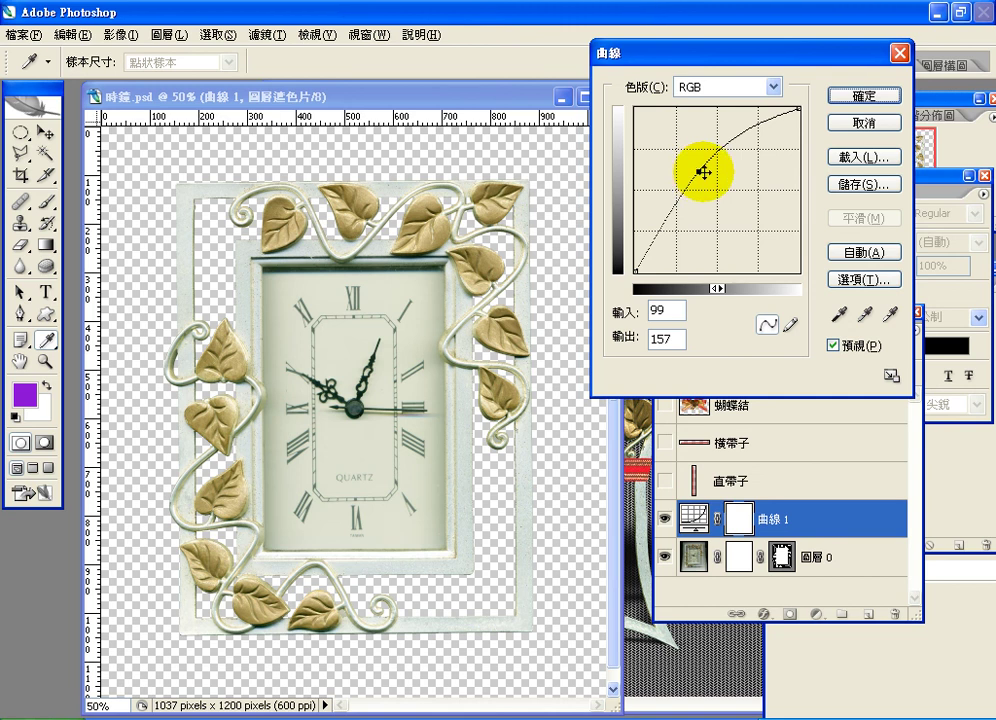
left_click(667, 218)
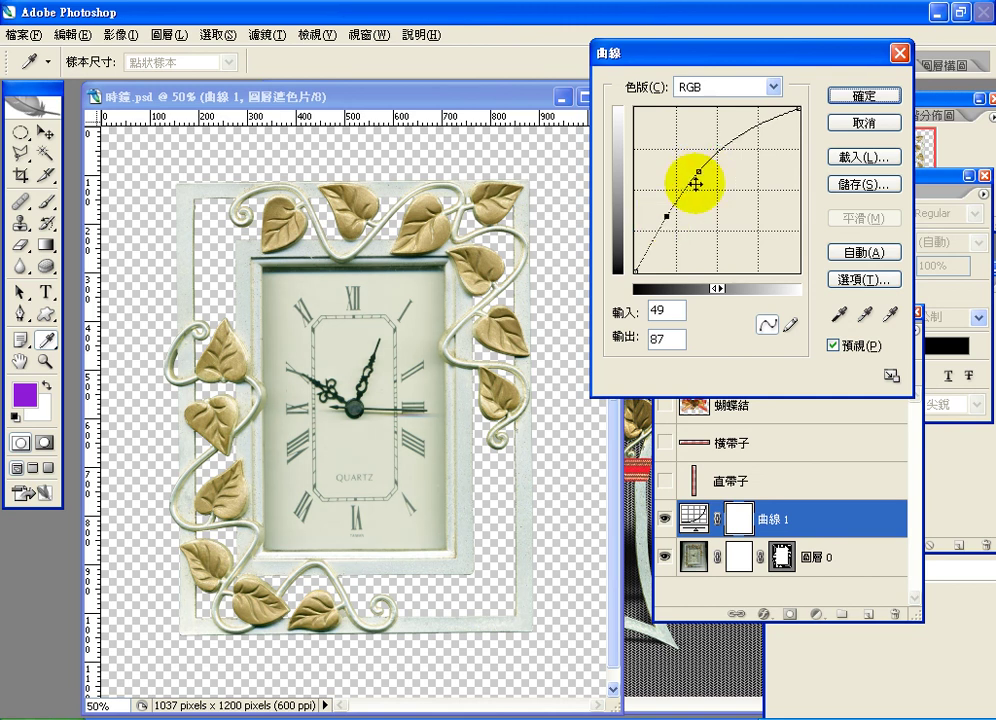
left_click_drag(697, 174, 751, 128)
left_click_drag(663, 215, 680, 244)
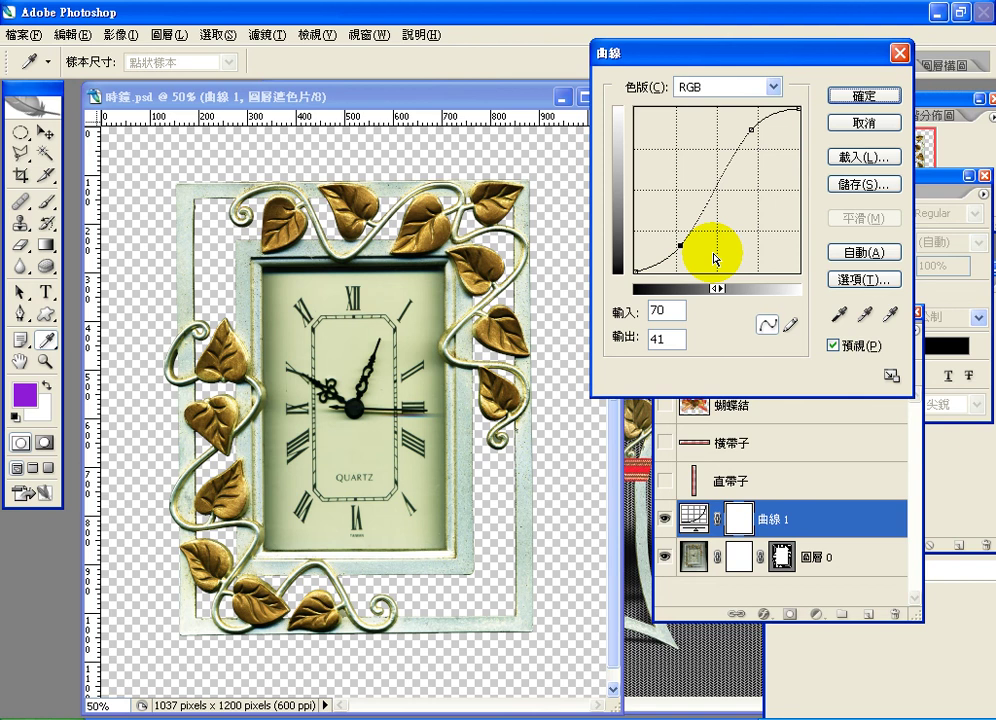
left_click(858, 100)
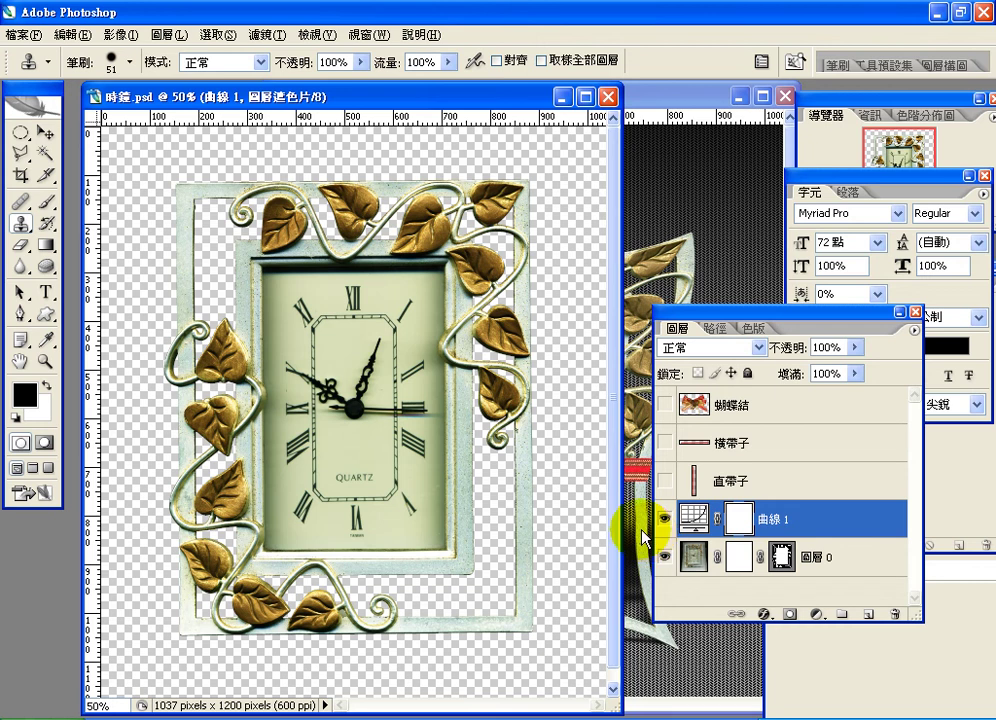
- Load the 鐘面 path as a selection of the clock face
left_click(712, 329)
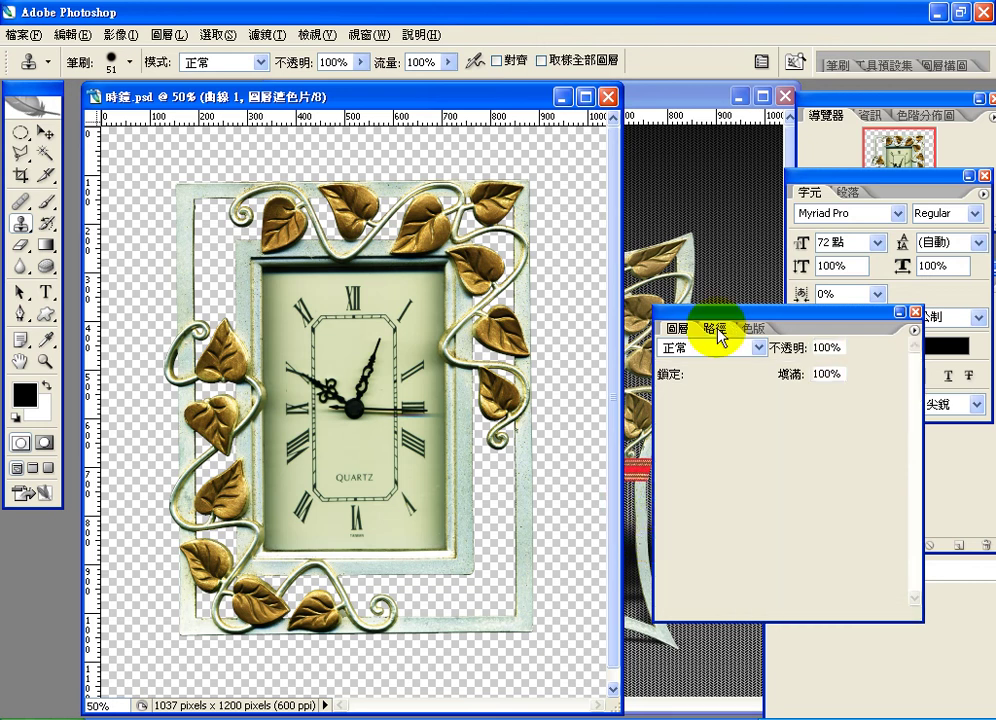
left_click(684, 400)
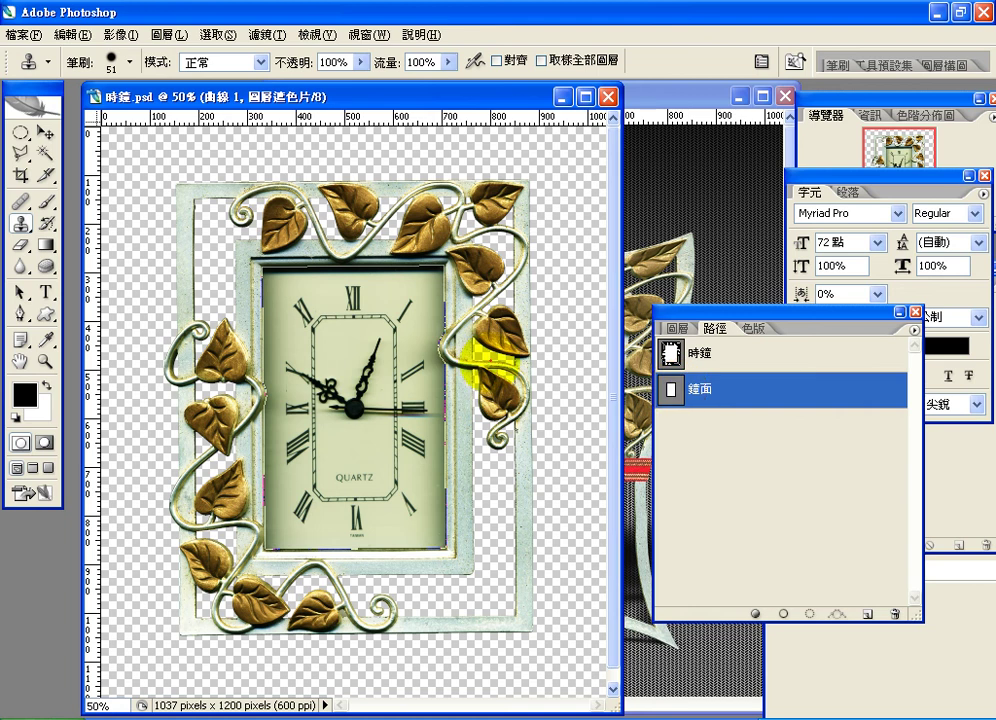
mouse_move(462, 374)
left_mouse_down()
mouse_move(438, 318)
mouse_move(484, 384)
left_mouse_up()
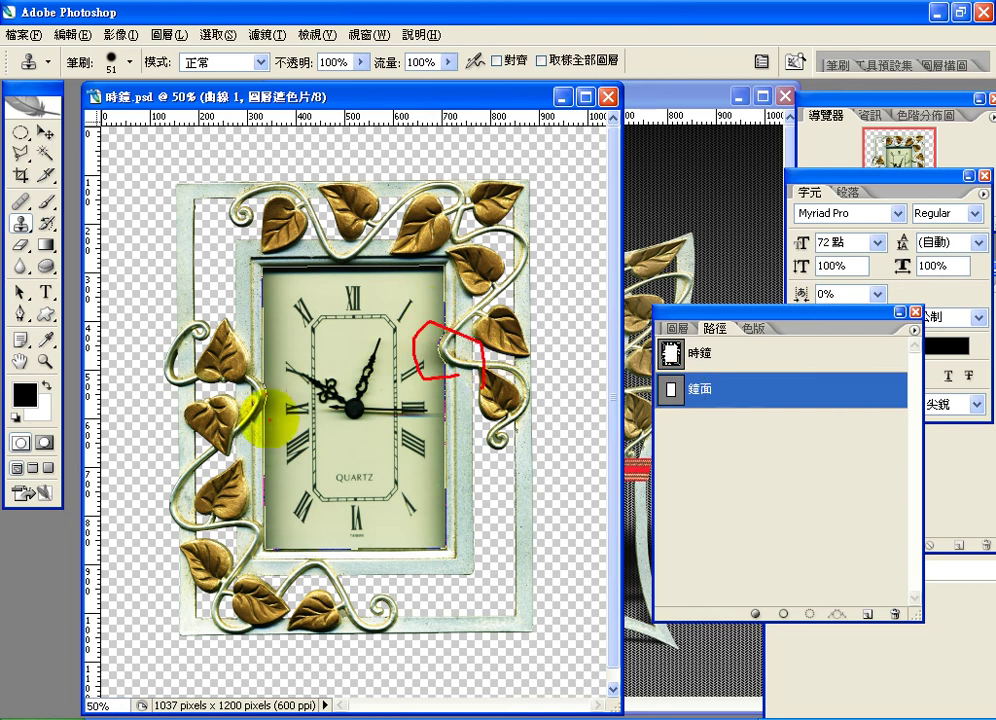
left_click_drag(268, 418, 270, 412)
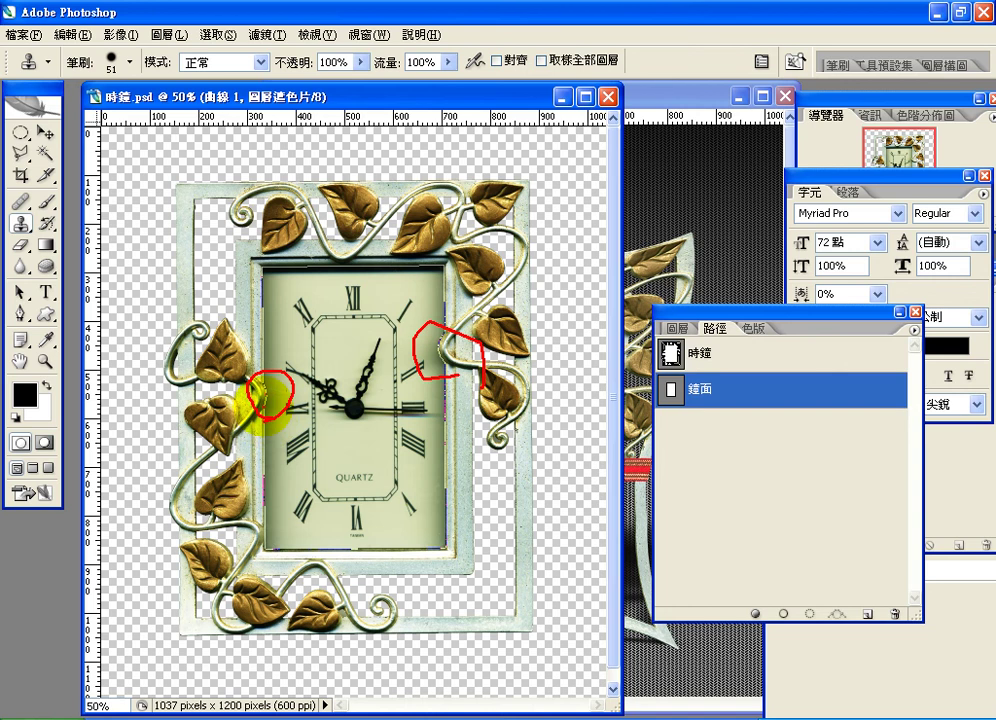
left_click(265, 405)
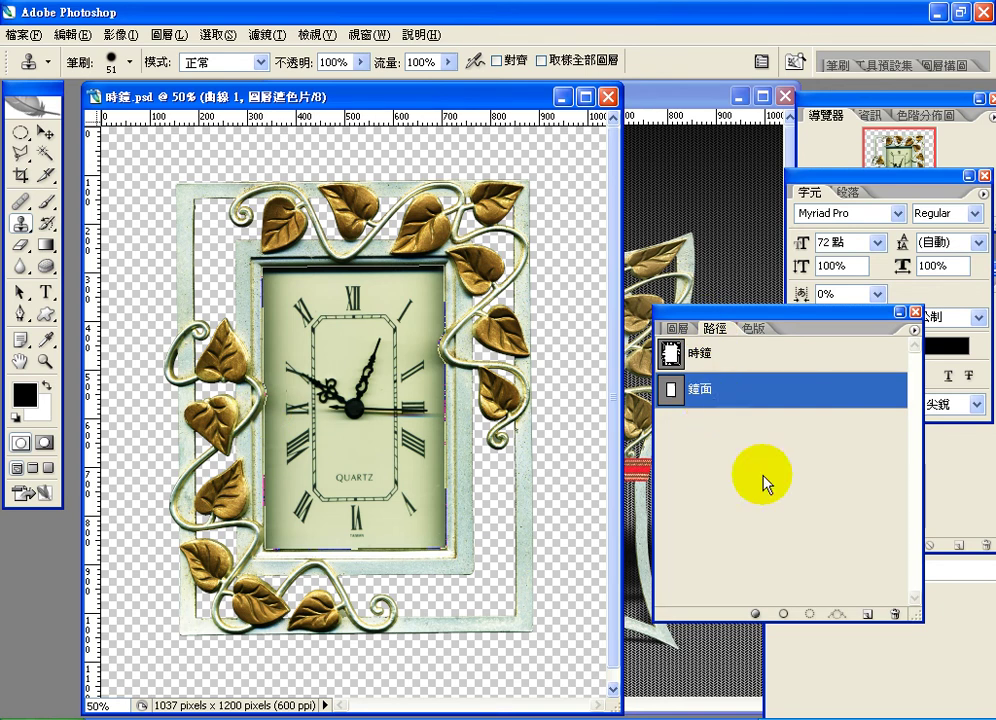
left_click(807, 616)
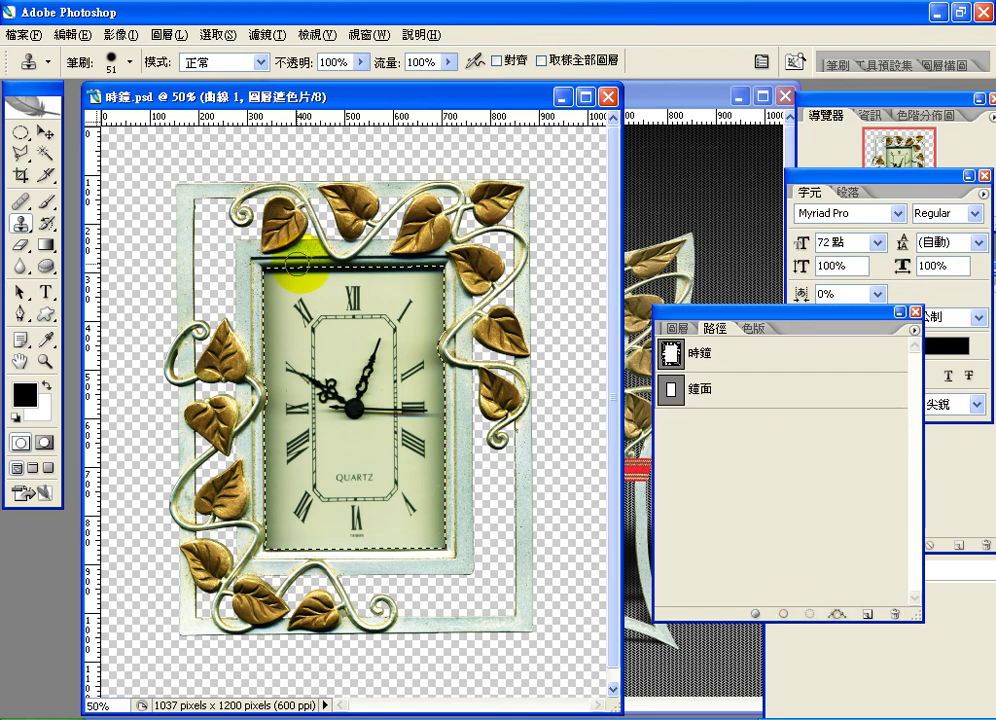
- Add a Curves adjustment layer limited to the selected clock face and brighten it with an RGB curve point at input 102, output 152
left_click(678, 333)
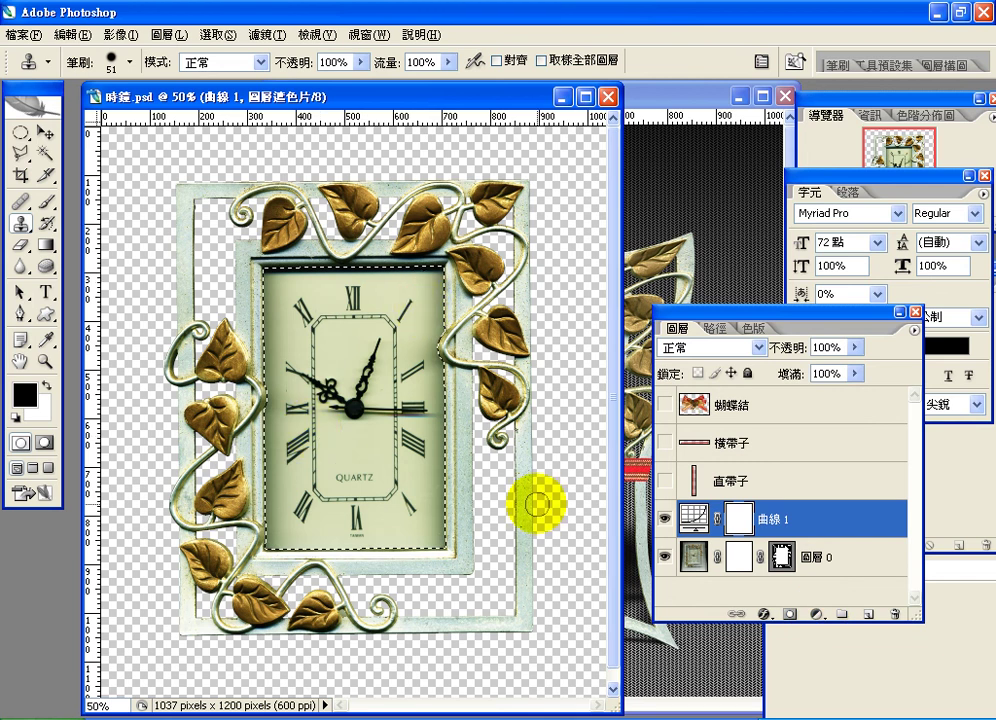
left_click(817, 614)
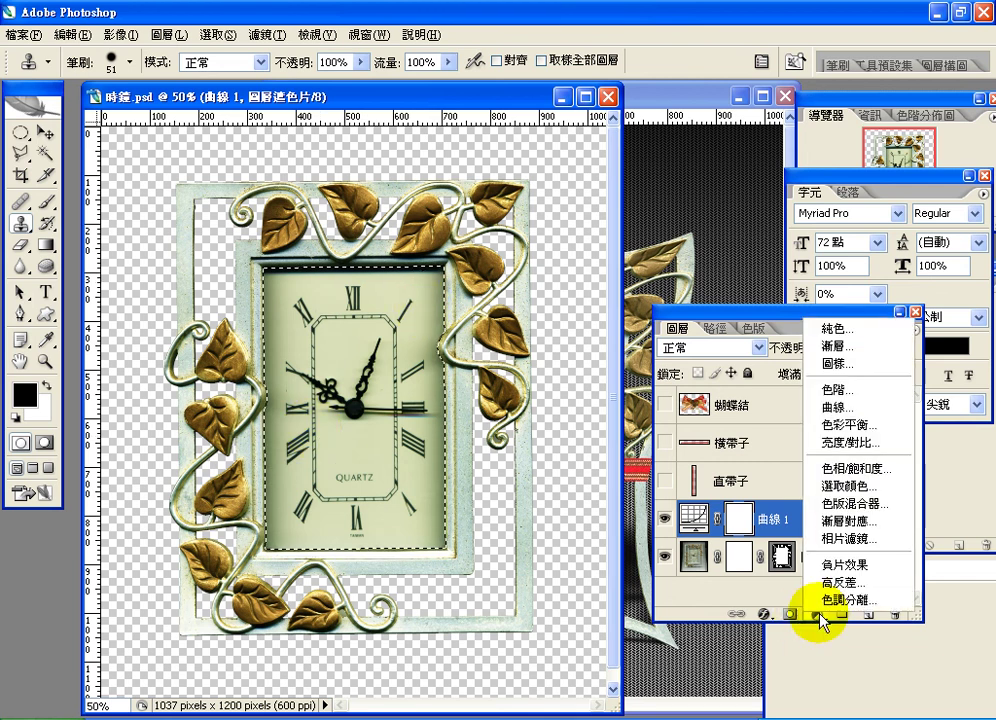
left_click(832, 407)
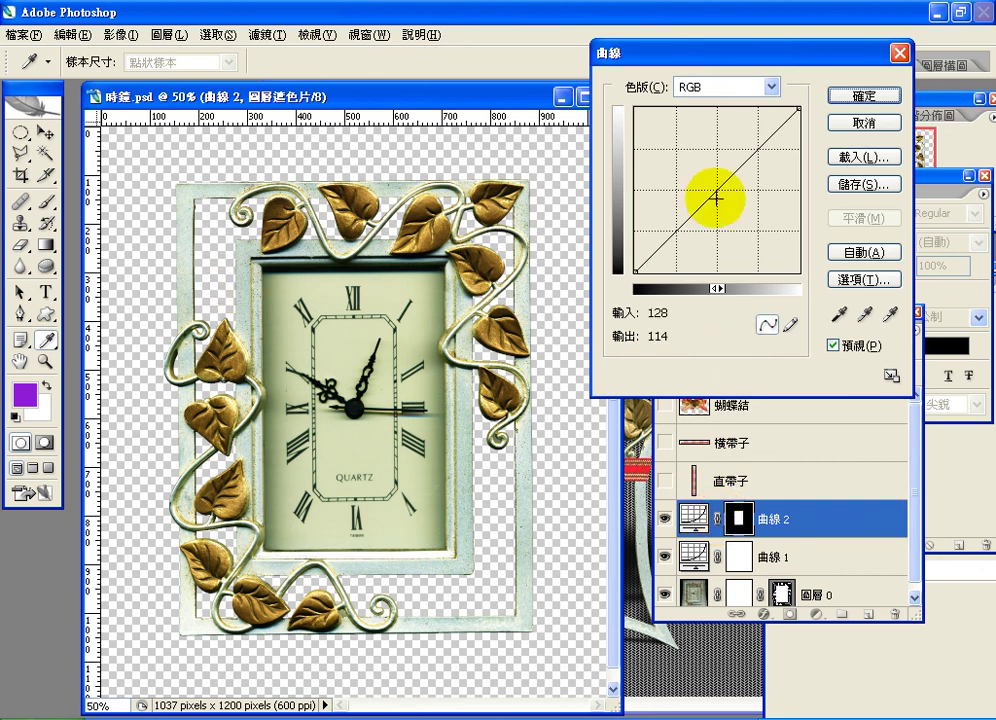
left_click_drag(716, 198, 699, 176)
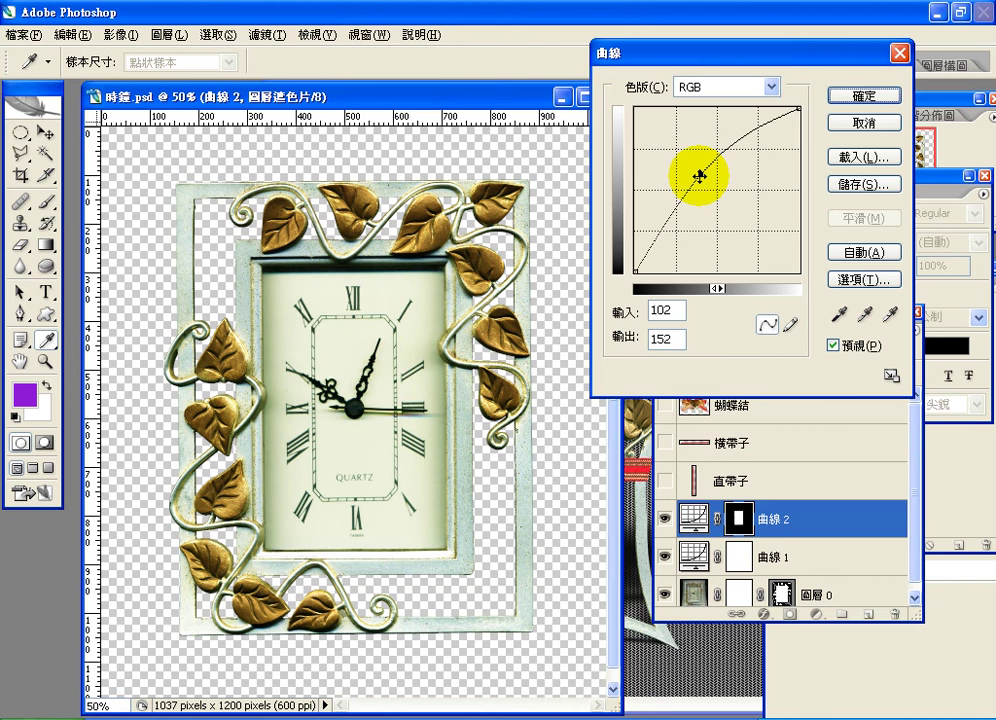
left_click(899, 54)
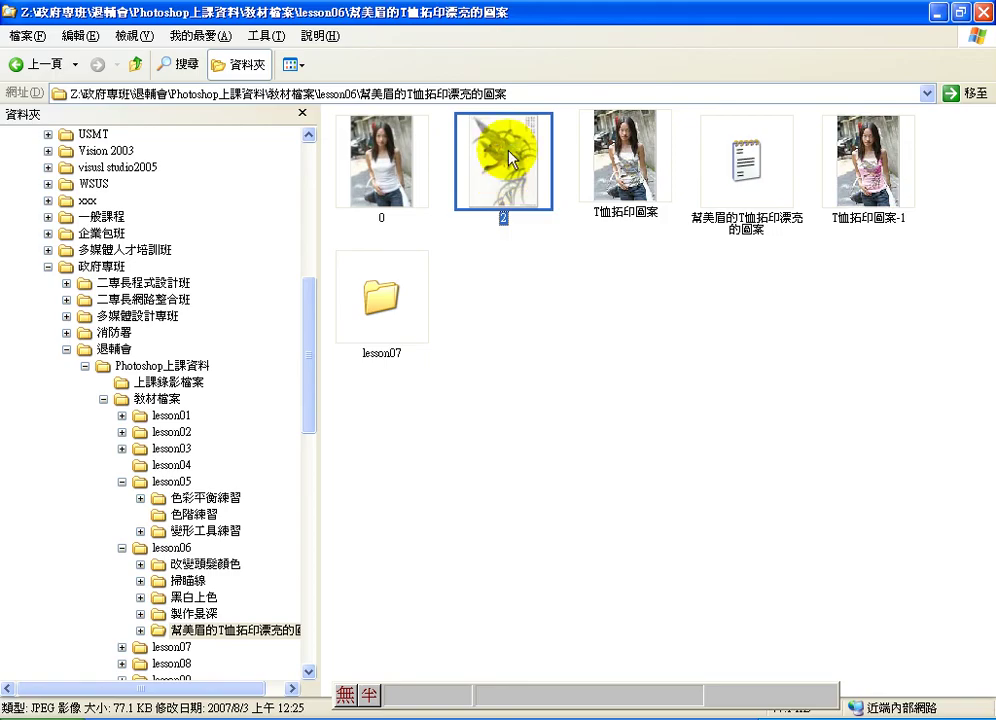
- Bring the 2.jpg bird painting into 時鐘.psd over the clock face and set its blending mode to 色彩增值 (Multiply)
left_click(416, 695)
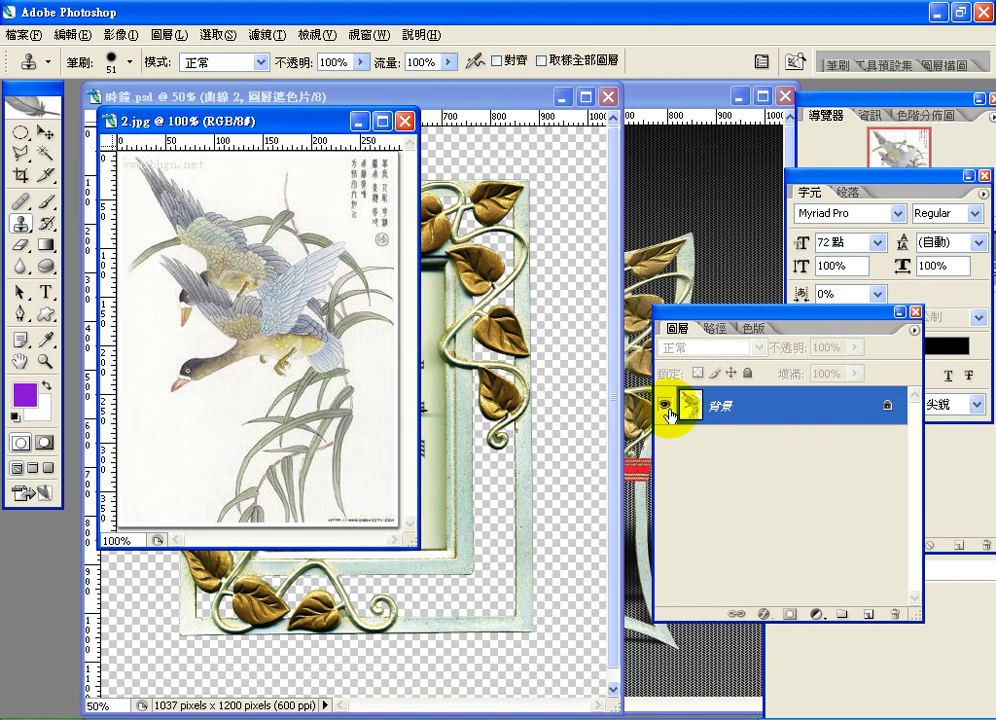
left_click_drag(669, 414, 456, 429)
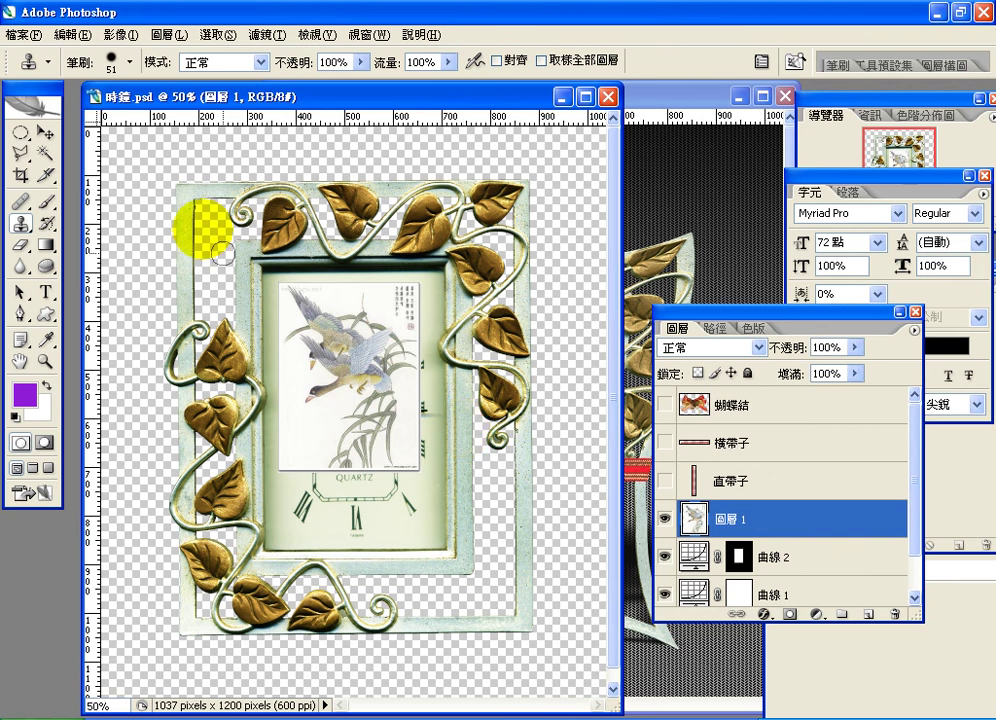
key("v")
left_click_drag(362, 395, 372, 414)
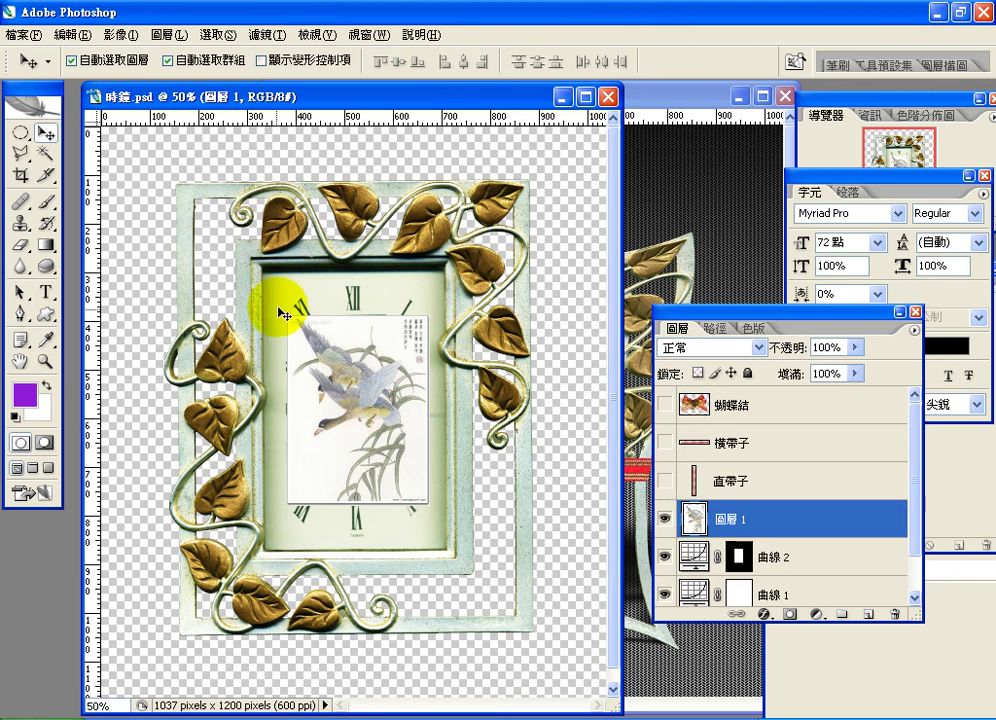
left_click(754, 346)
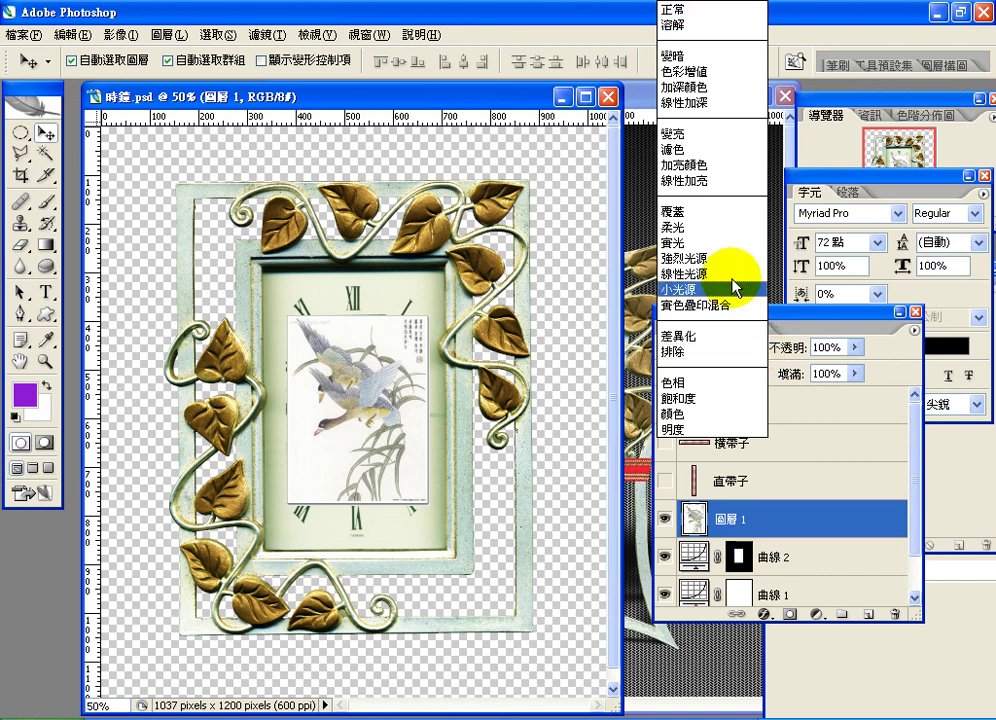
left_click(725, 73)
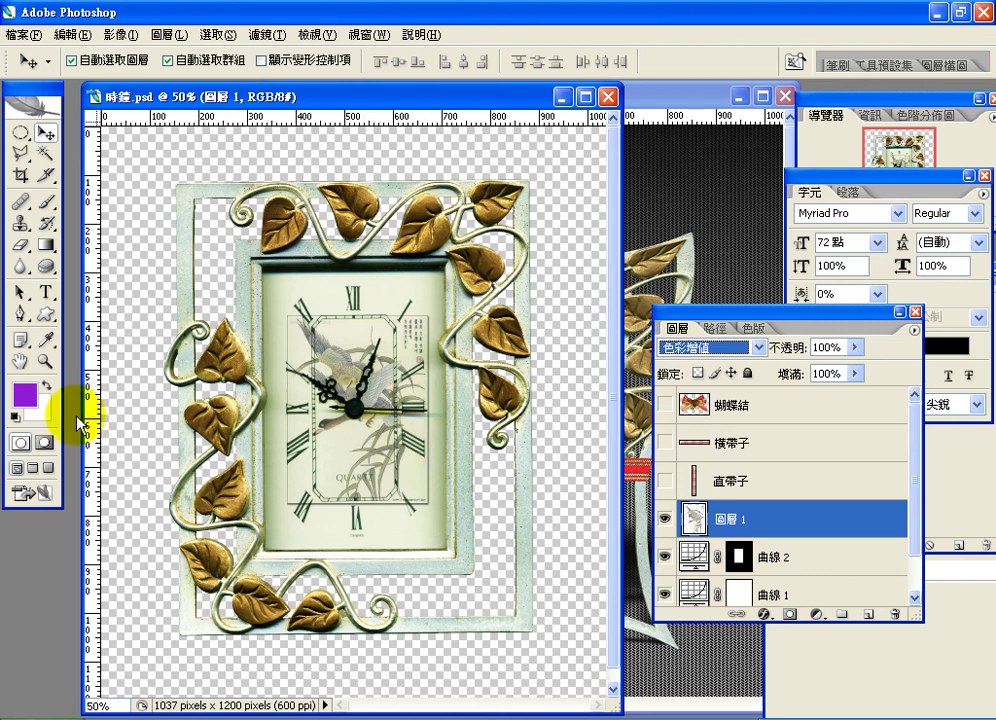
- Add a layer mask to the bird painting layer 圖層 1
left_click(45, 361)
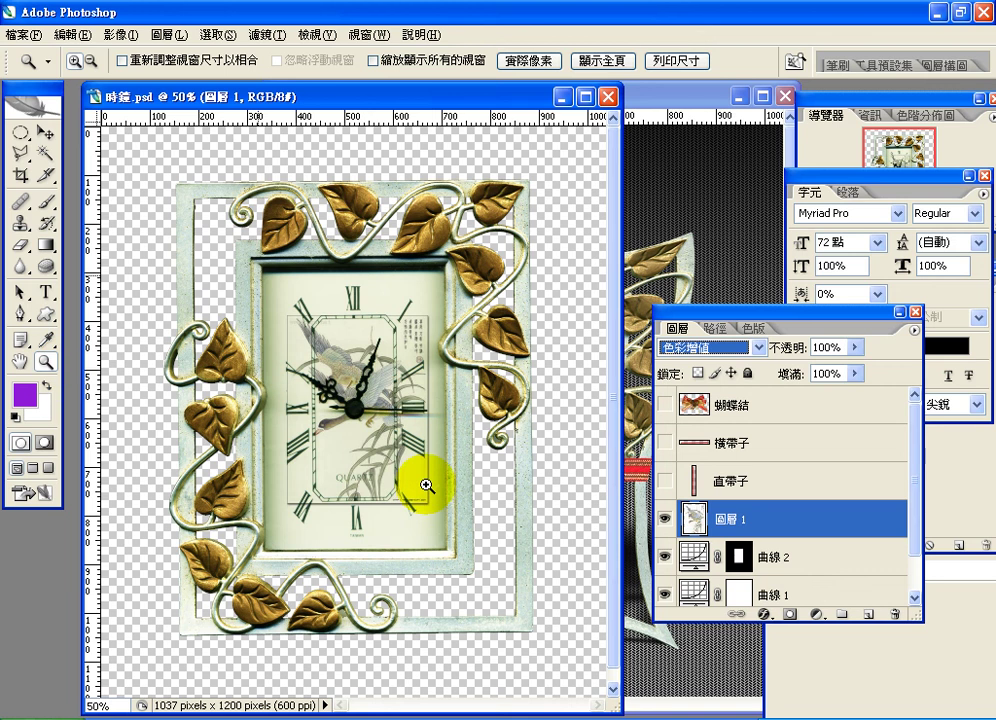
left_click_drag(262, 270, 499, 561)
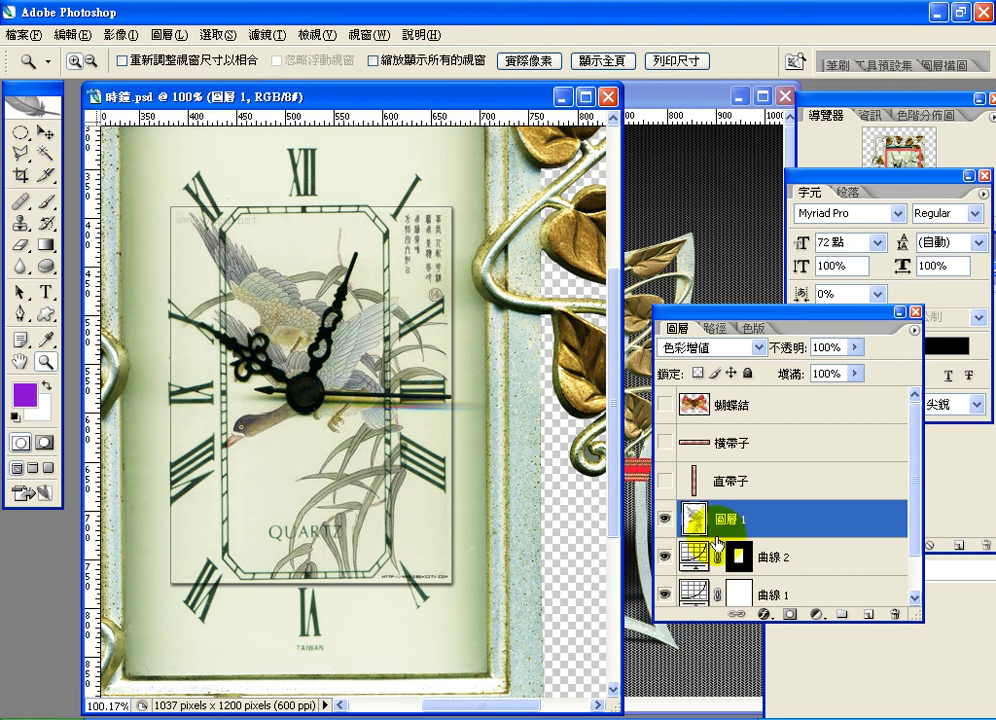
left_click(789, 614)
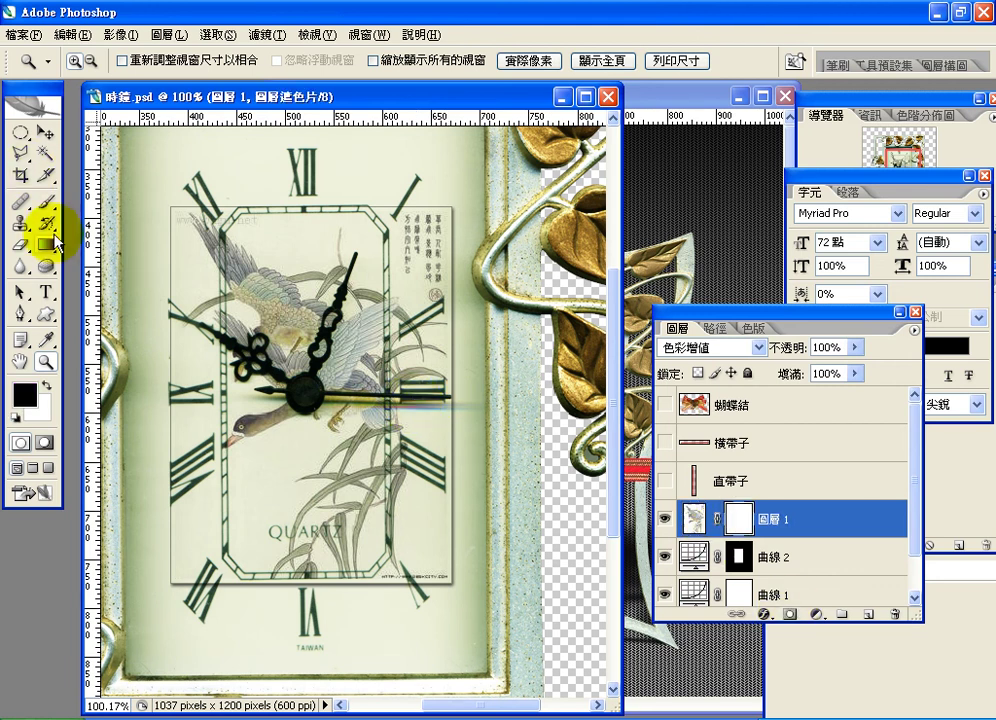
- Set up a soft round brush with a diameter of 32 px and 0% hardness
left_click(47, 203)
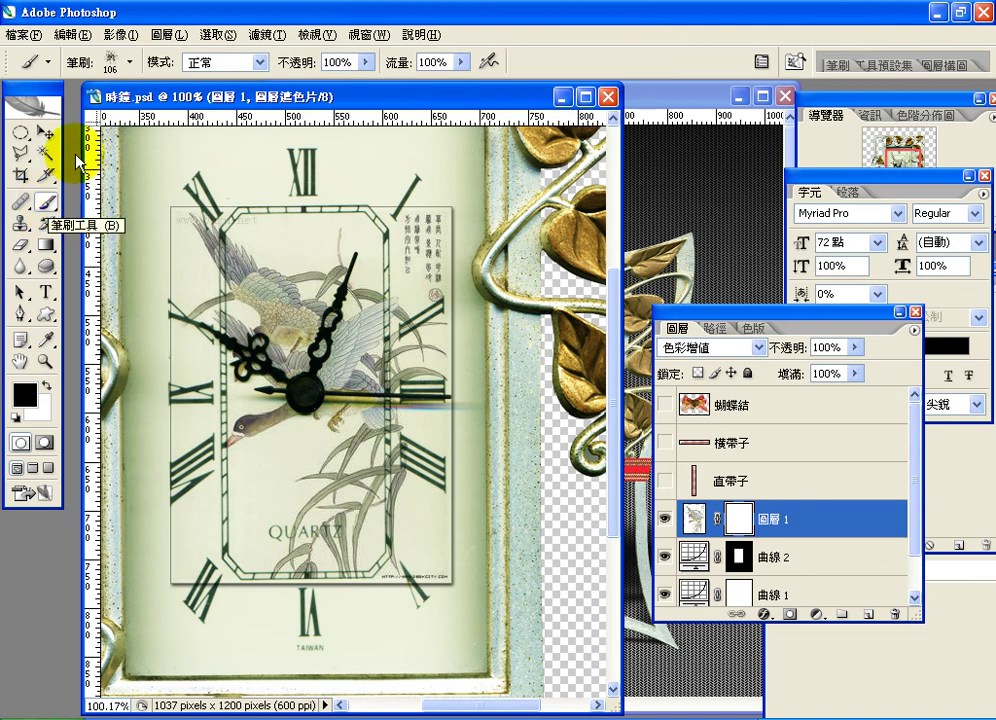
left_click(129, 62)
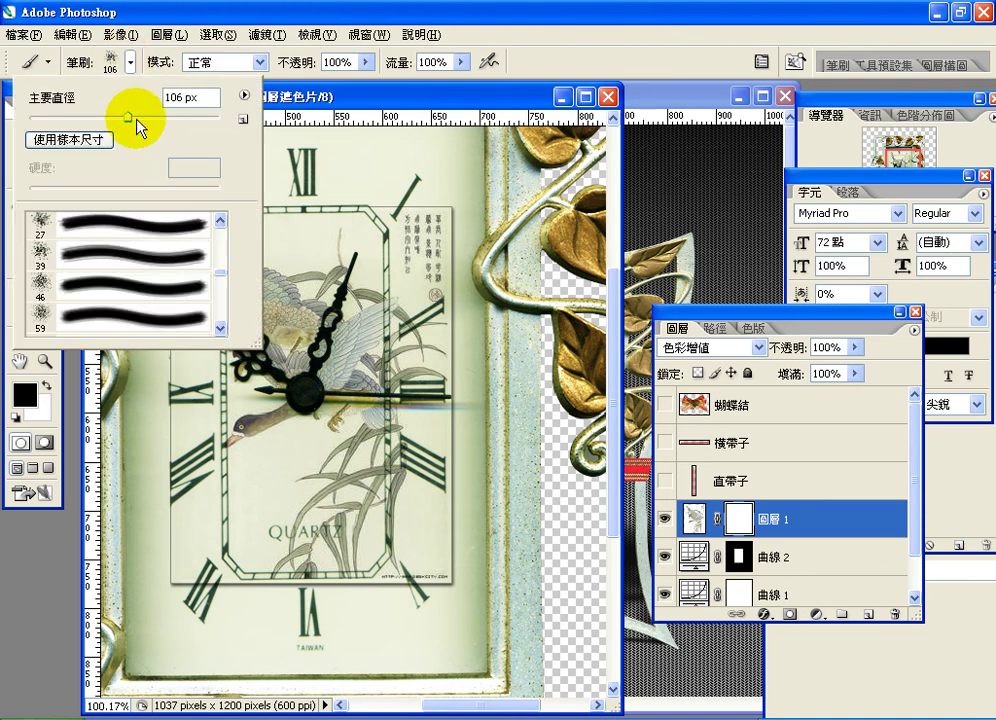
left_click_drag(129, 120, 47, 120)
left_click_drag(220, 270, 222, 238)
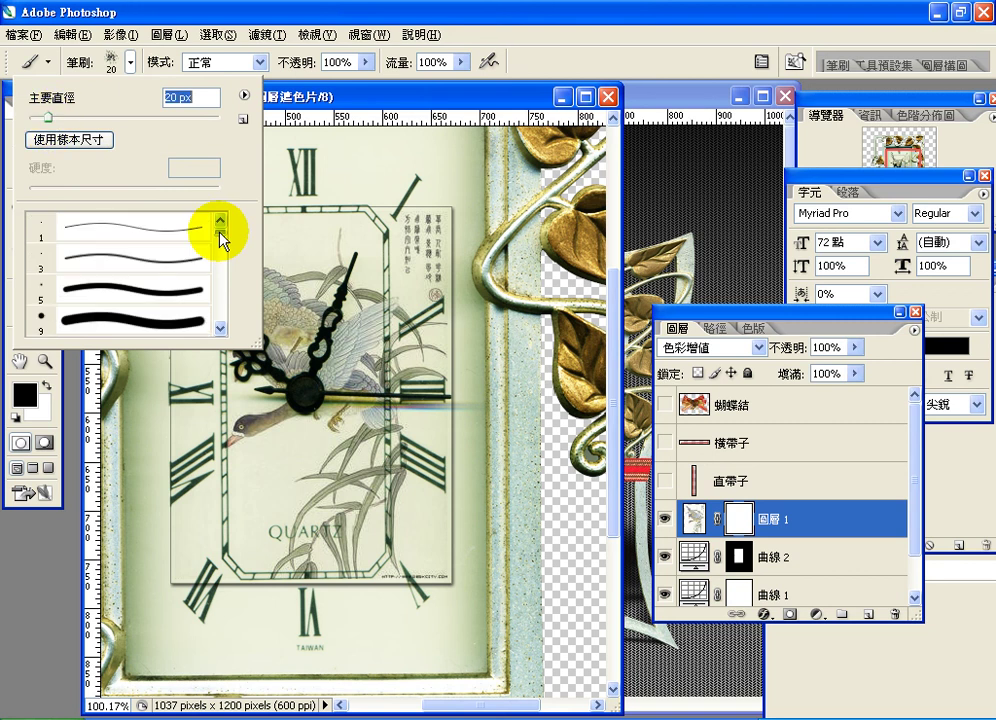
left_click(186, 291)
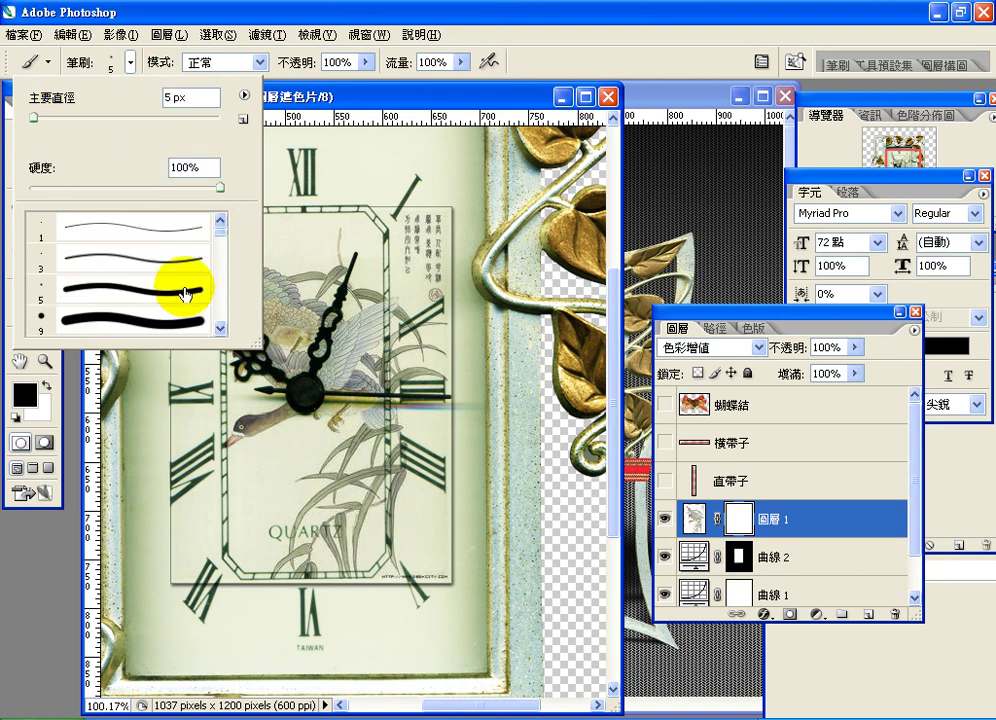
scroll(218, 305, "down", 3)
scroll(221, 316, "down", 3)
left_click(190, 302)
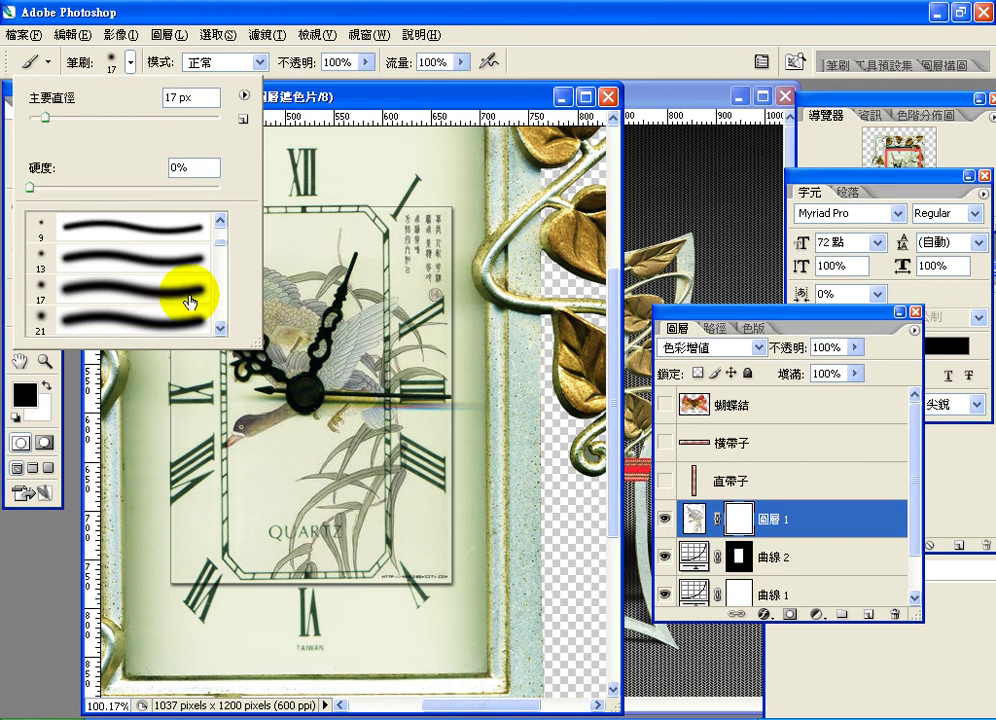
left_click(330, 385)
left_click_drag(45, 117, 58, 118)
left_click(405, 389)
left_click(405, 389)
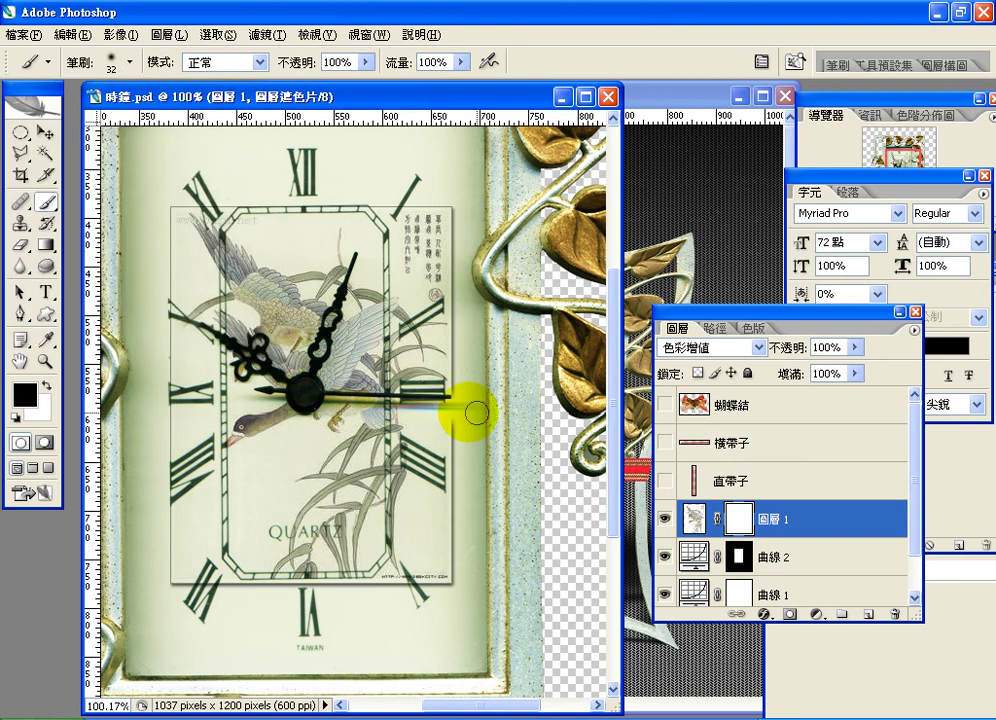
- Paint black on the mask to hide the painting's border and the area along the second hand, comparing with the layer hidden
mouse_move(447, 405)
left_mouse_down()
mouse_move(338, 395)
mouse_move(449, 403)
mouse_move(341, 404)
mouse_move(203, 341)
mouse_move(168, 302)
mouse_move(232, 367)
mouse_move(233, 230)
mouse_move(221, 246)
mouse_move(211, 238)
mouse_move(204, 200)
mouse_move(250, 214)
mouse_move(432, 580)
mouse_move(182, 580)
left_mouse_up()
mouse_move(333, 430)
left_mouse_down()
mouse_move(310, 453)
mouse_move(431, 402)
left_mouse_up()
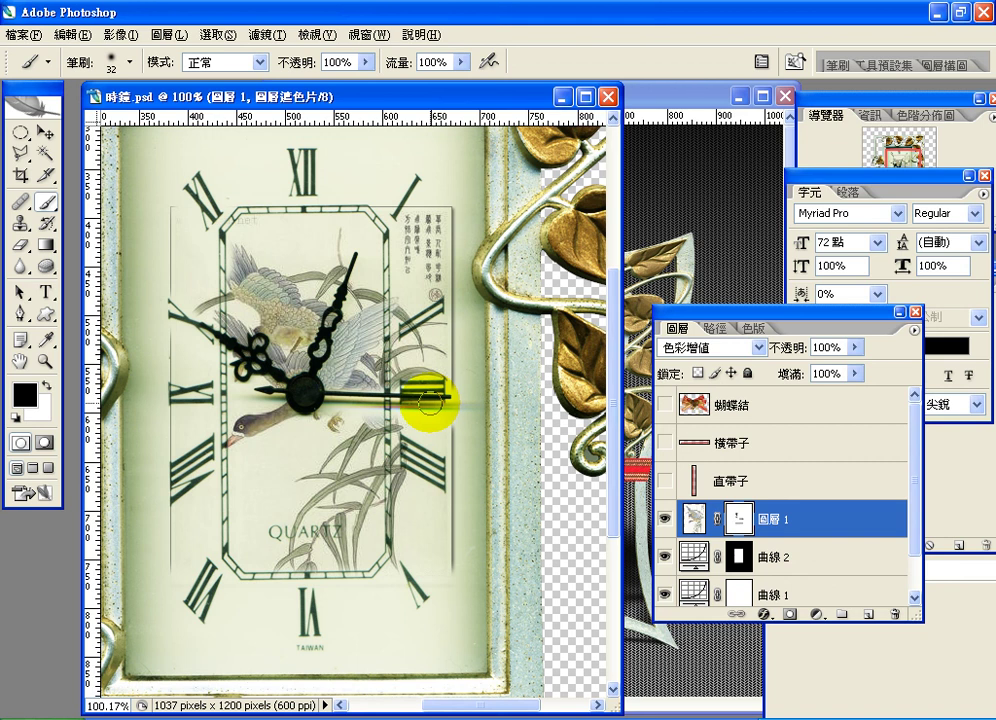
left_click(665, 518)
left_click(665, 519)
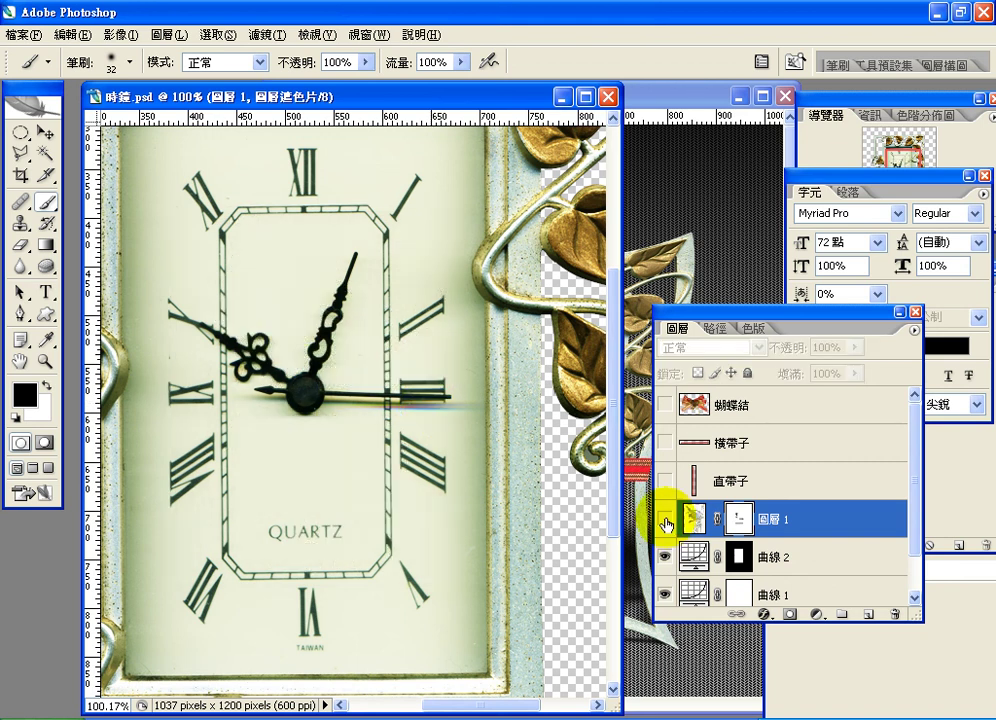
left_click(665, 518)
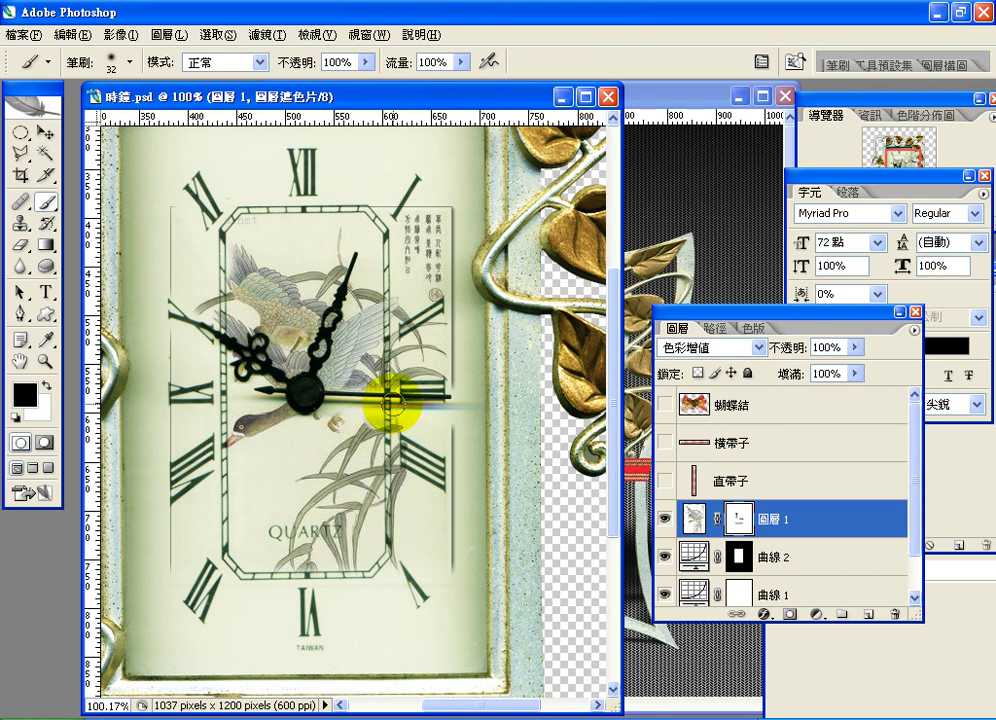
- Start a Warp transform on the clock layer 圖層 0 and pull the upper handle of its right edge slightly inward and down
key("ctrl+minus")
key("ctrl+minus")
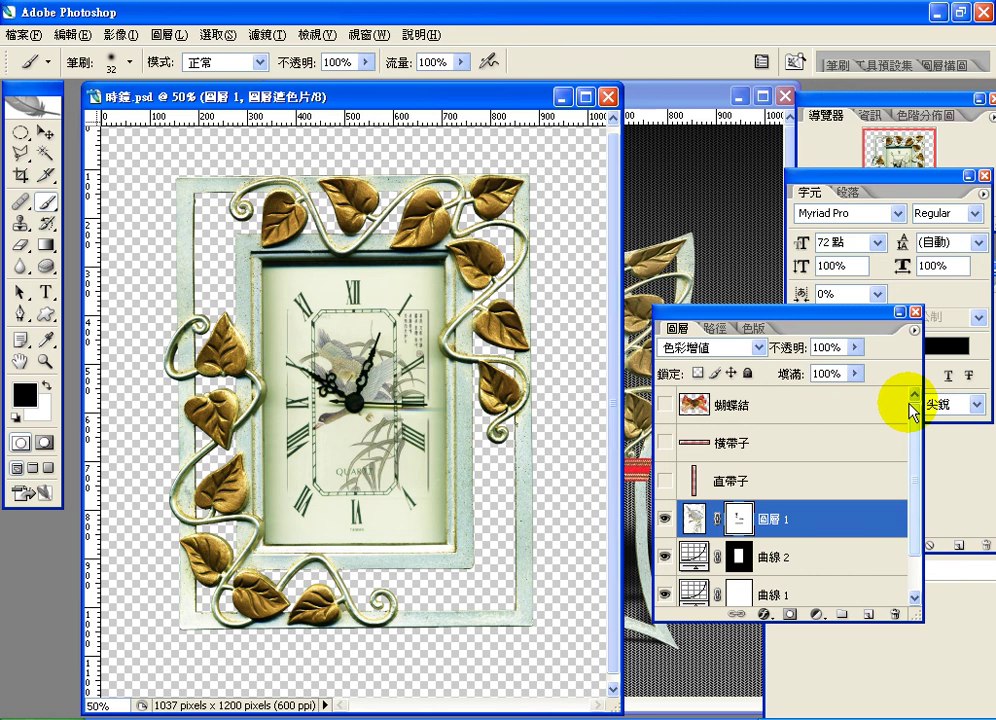
scroll(907, 558, "down", 1)
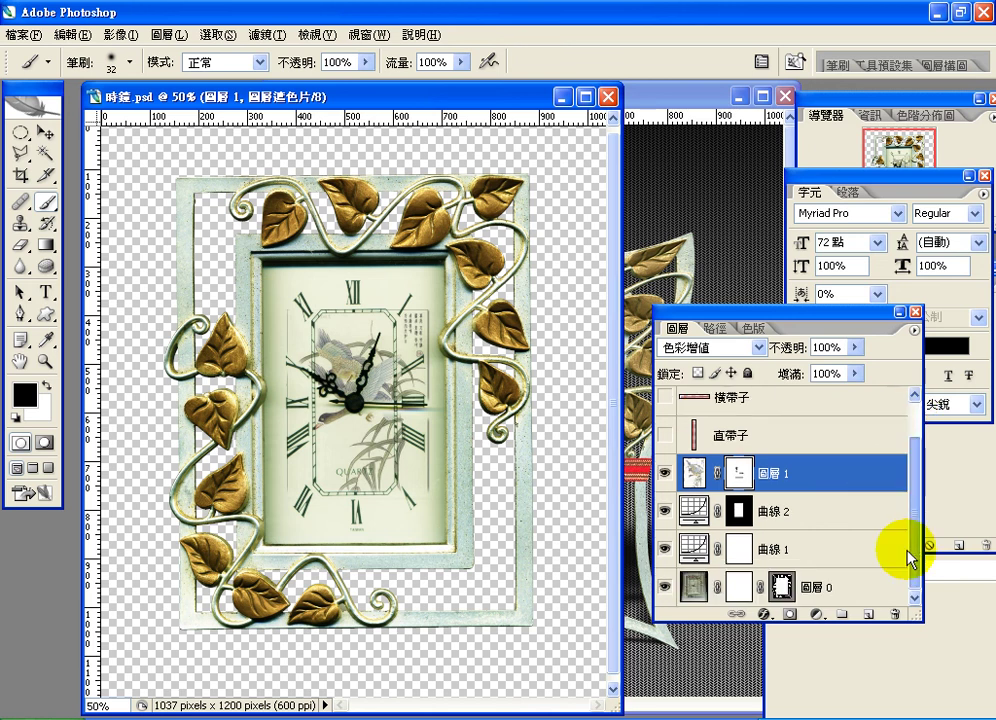
left_click(694, 588)
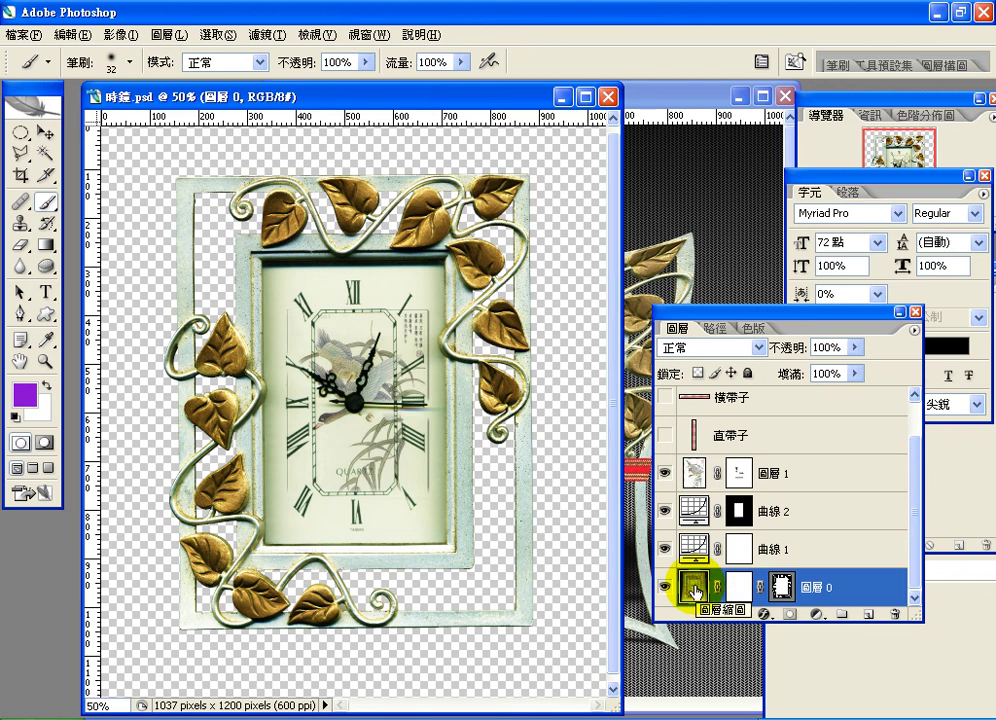
left_click(690, 590)
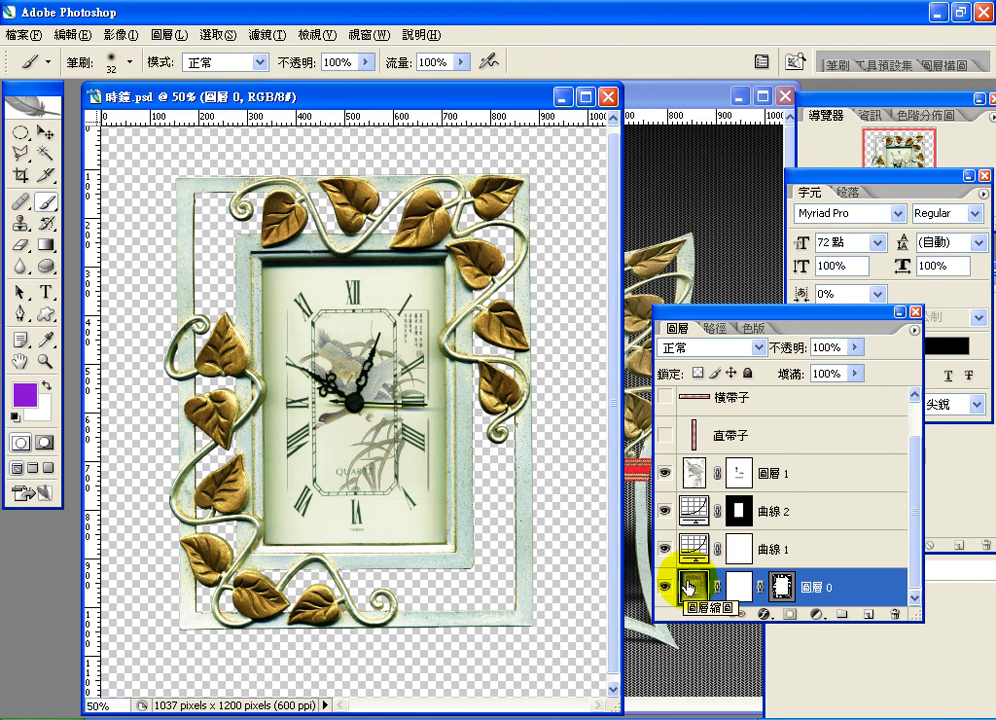
left_click(80, 36)
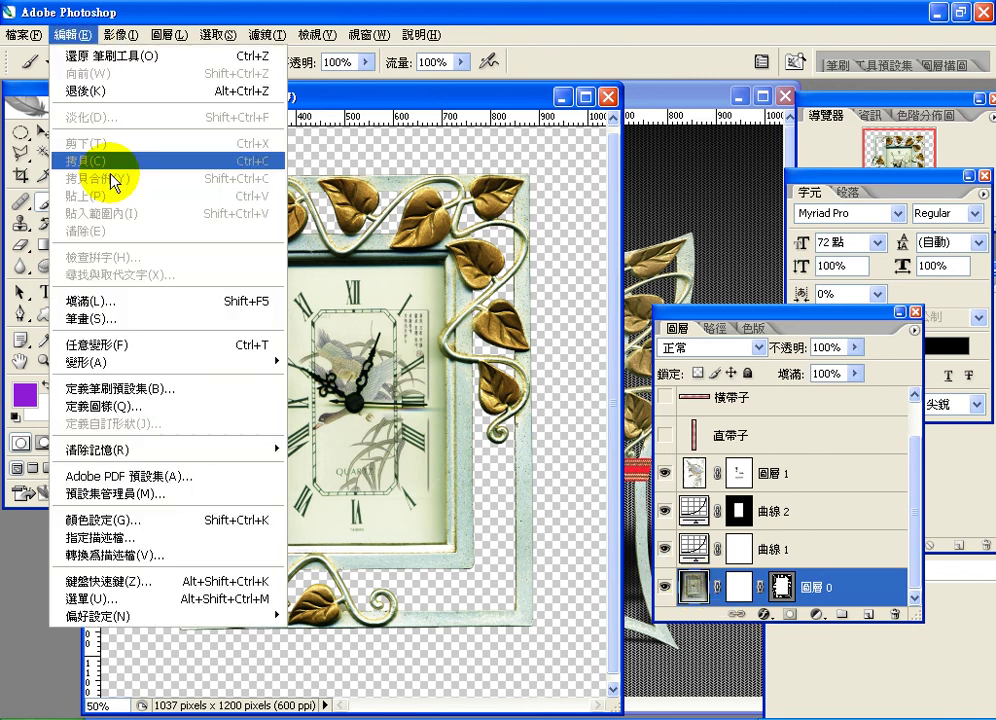
mouse_move(167, 365)
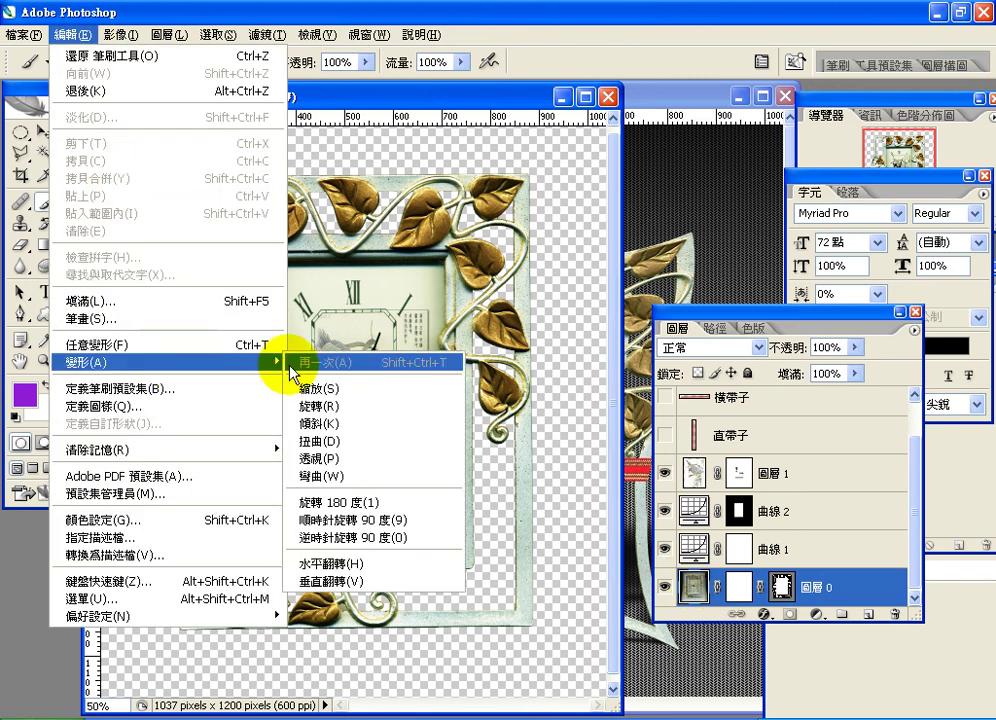
left_click(384, 479)
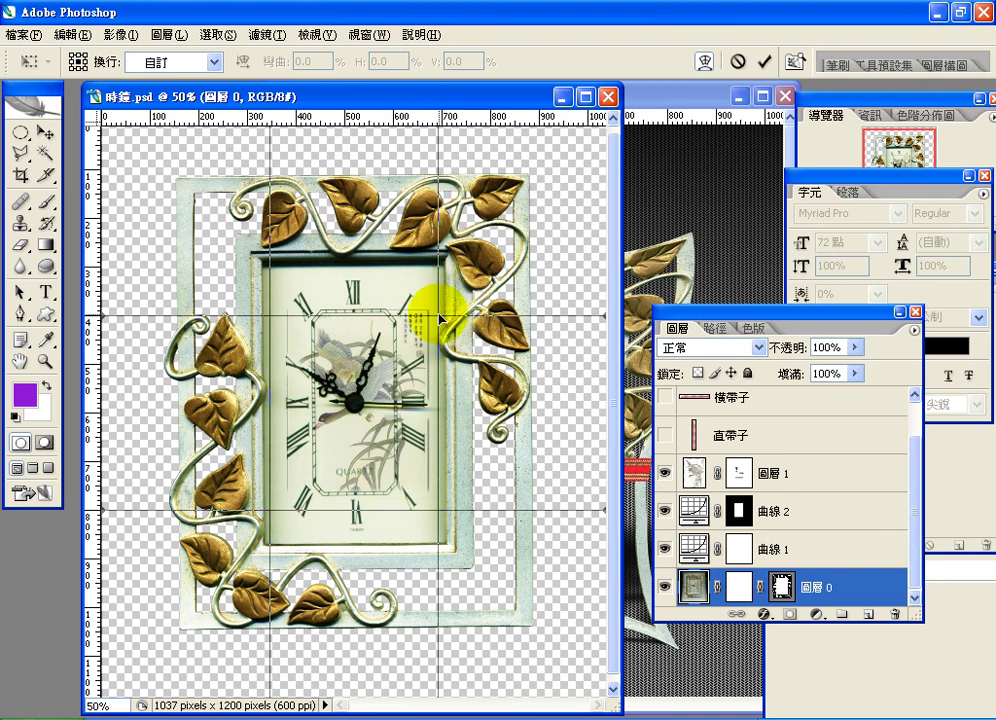
left_click_drag(621, 517, 725, 511)
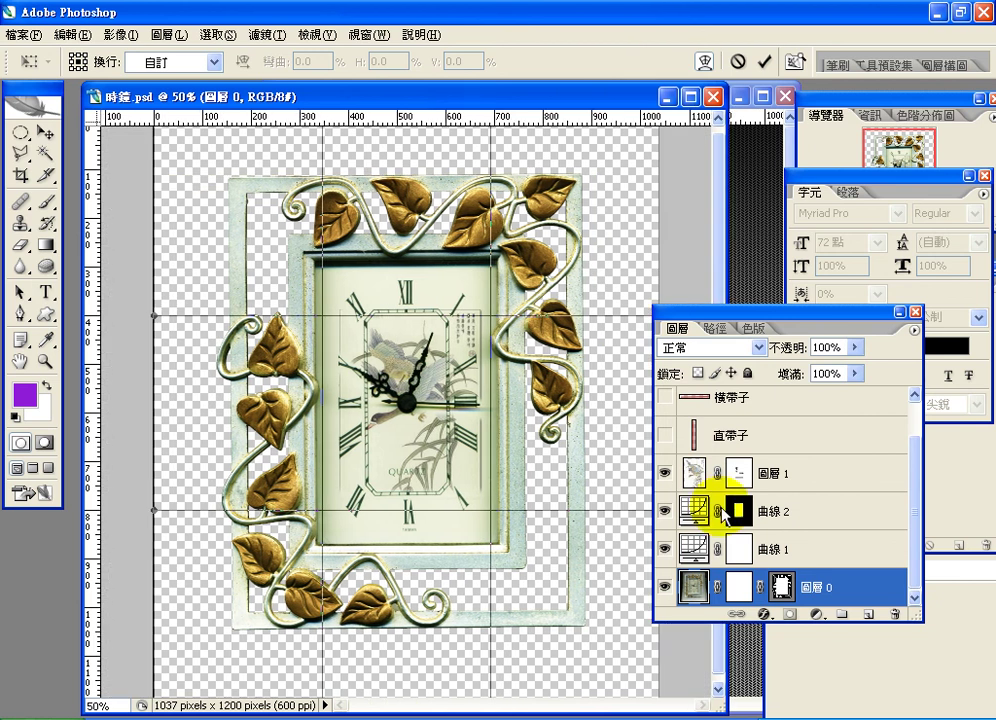
left_click_drag(725, 336, 878, 338)
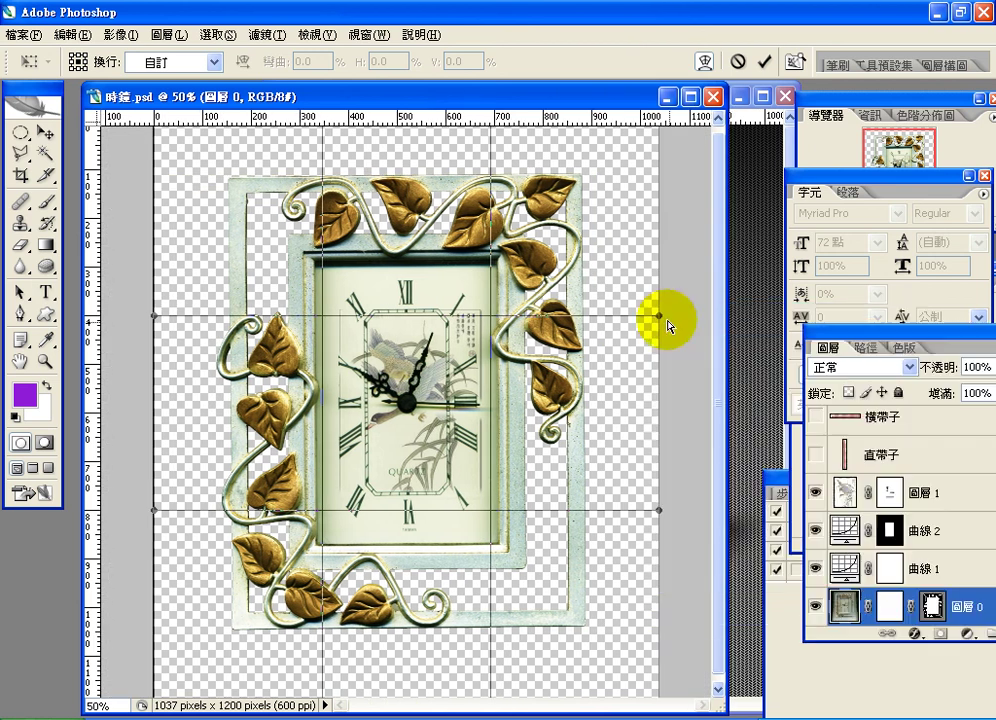
left_click_drag(632, 290, 654, 328)
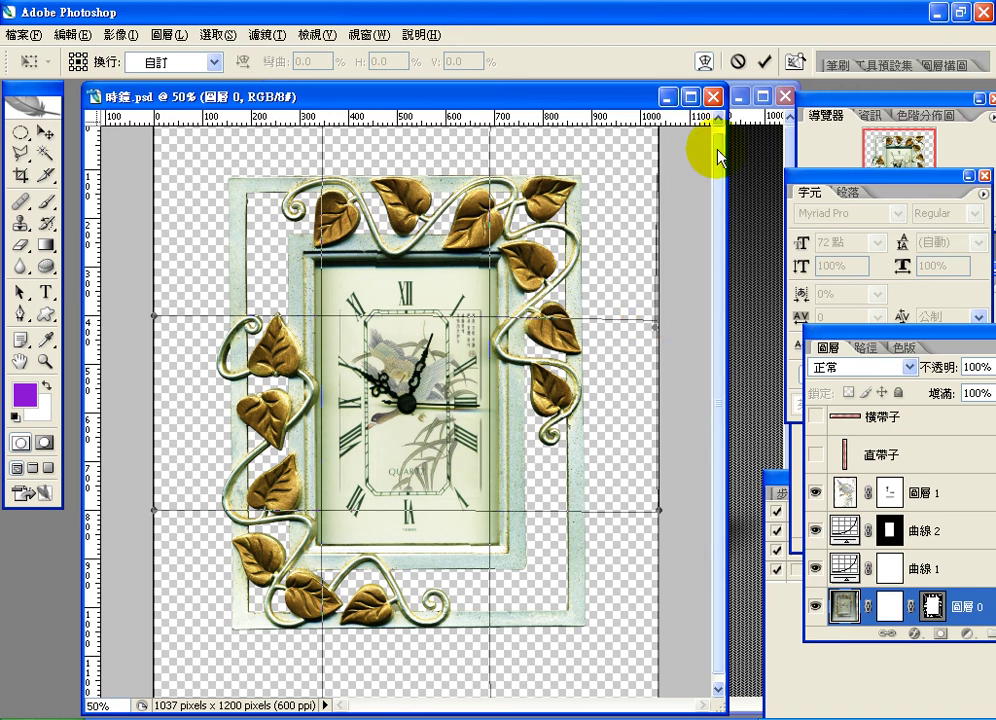
- Pull both top corners of the clock layer's warp grid inward to narrow the upper frame
scroll(720, 155, "up", 1)
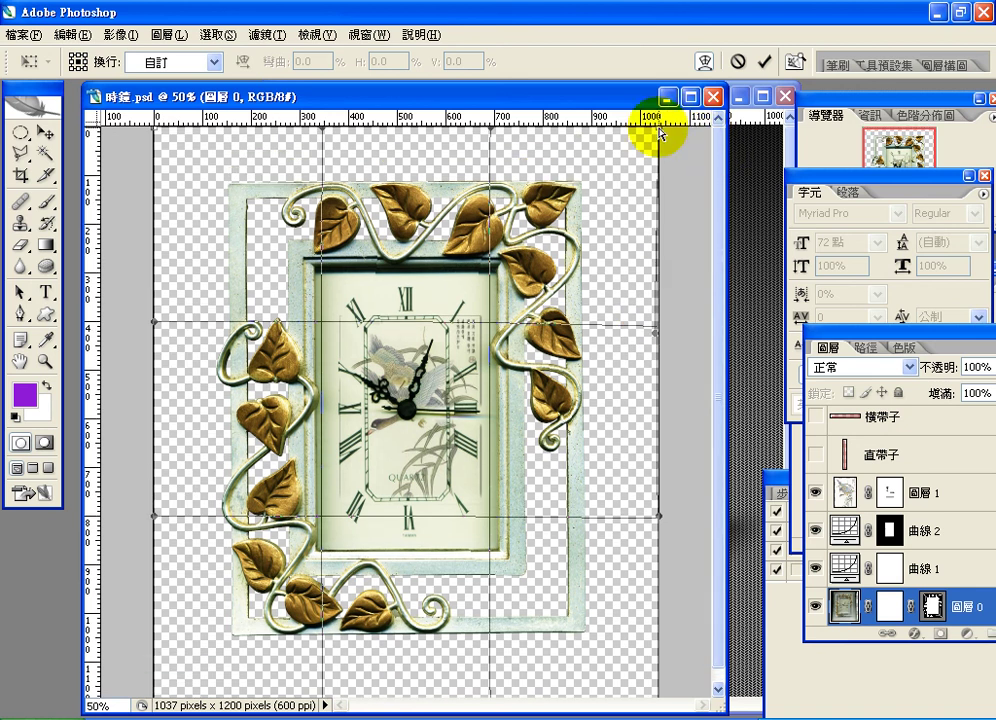
left_click_drag(658, 130, 575, 133)
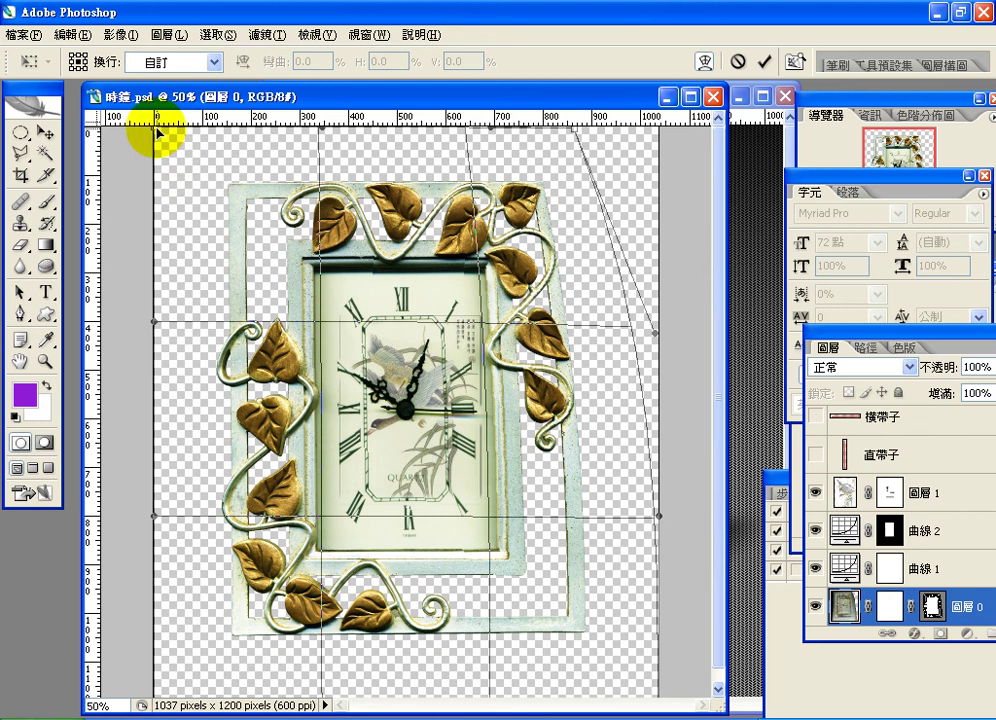
left_click_drag(156, 130, 270, 140)
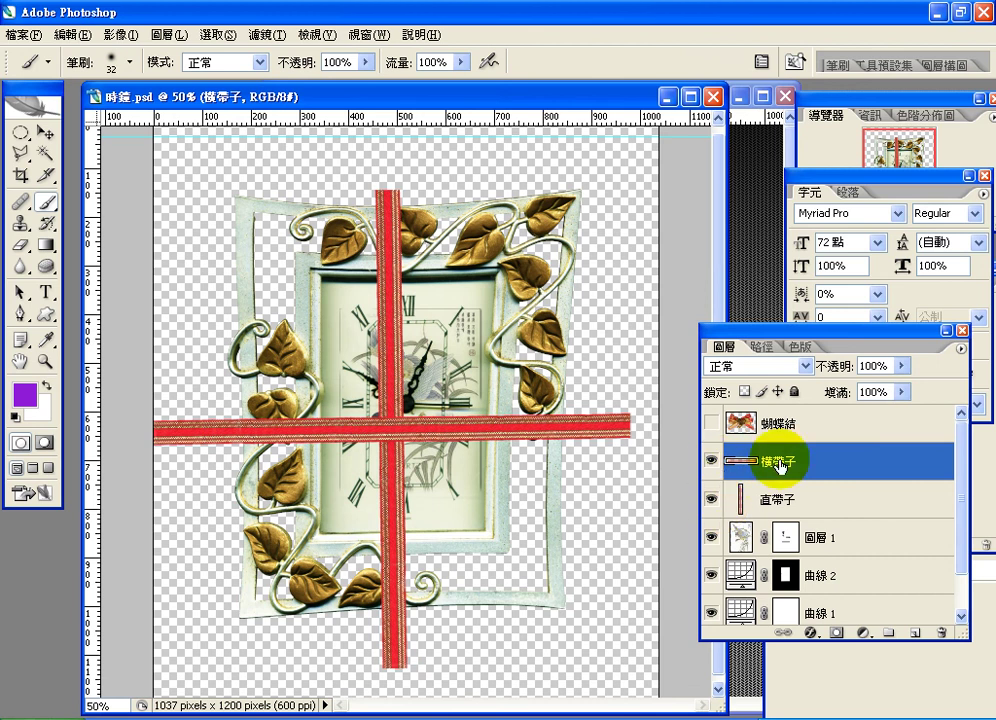
- Add a layer mask to the horizontal ribbon layer 橫帶子 and choose the hard round 13 px brush with 100% hardness
left_click(838, 633)
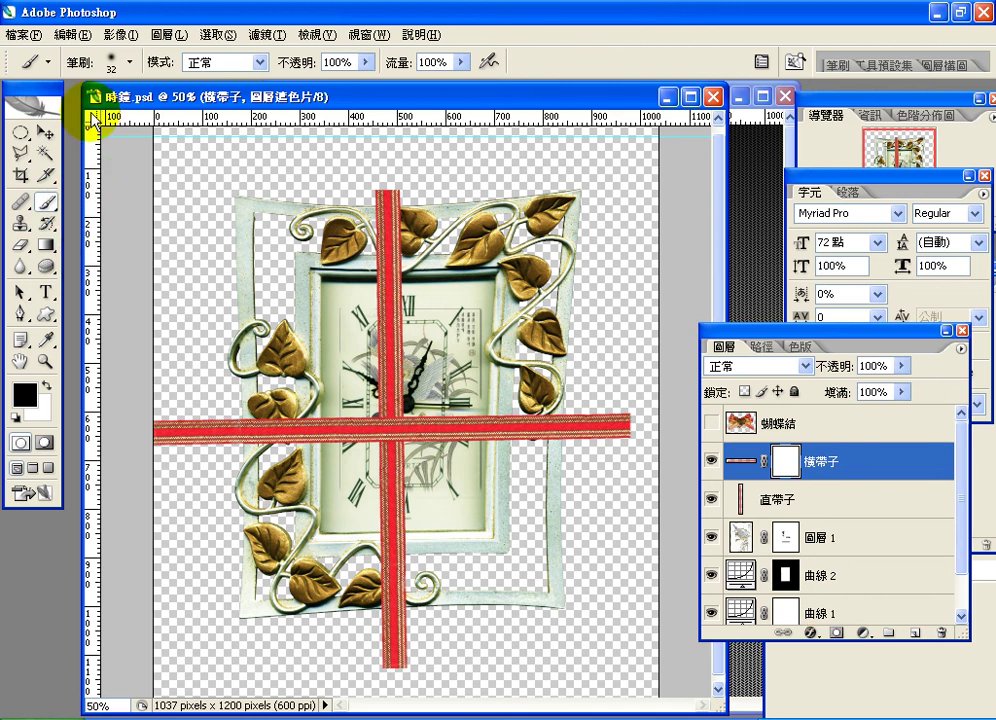
left_click(130, 64)
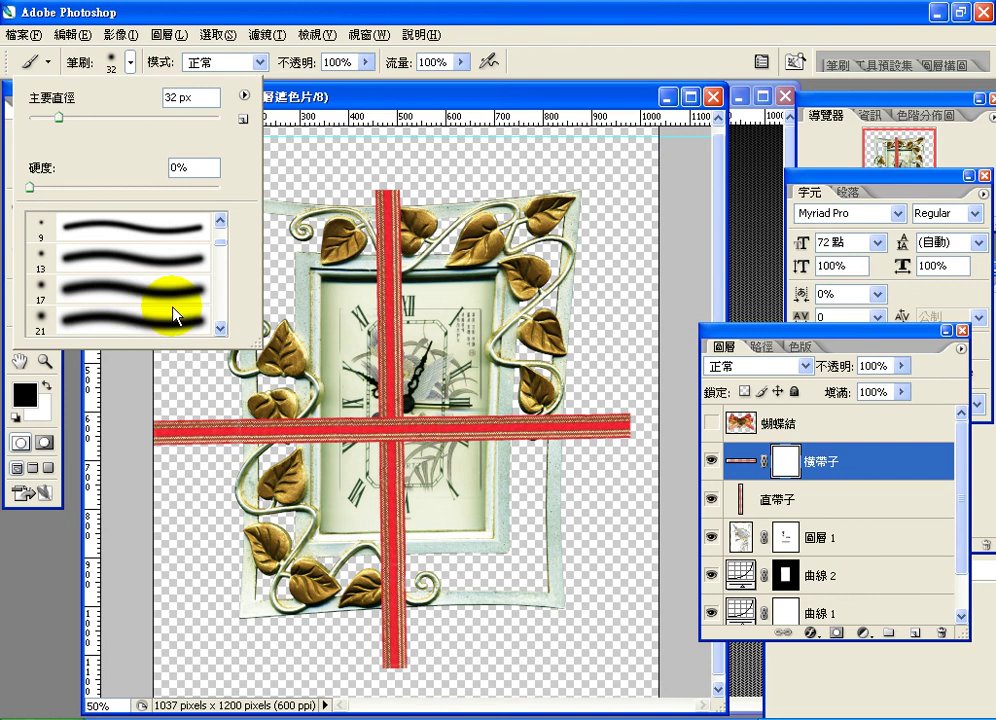
left_click_drag(220, 242, 217, 234)
left_click(191, 247)
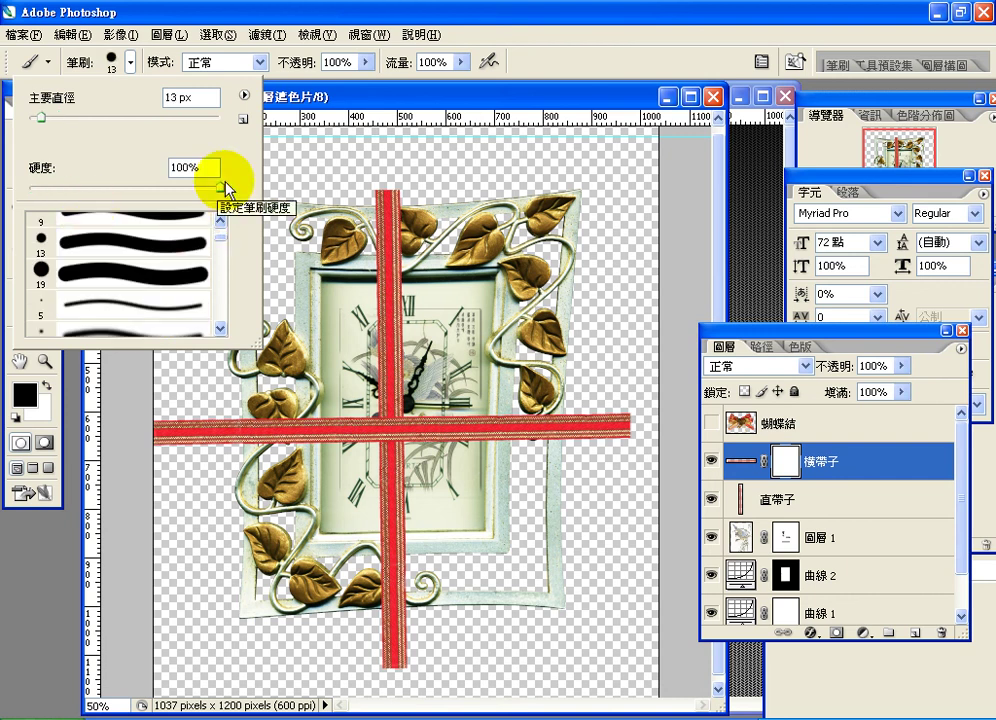
left_click(358, 116)
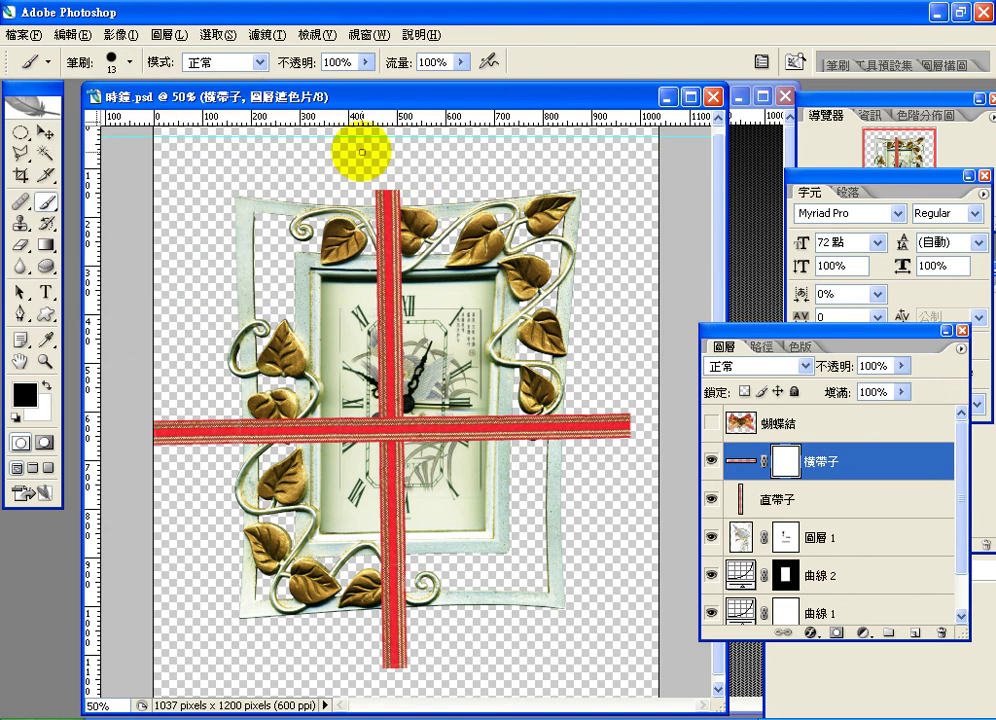
- Paint black on the 橫帶子 mask to hide the horizontal ribbon's left end outside the clock frame
key("ctrl+plus")
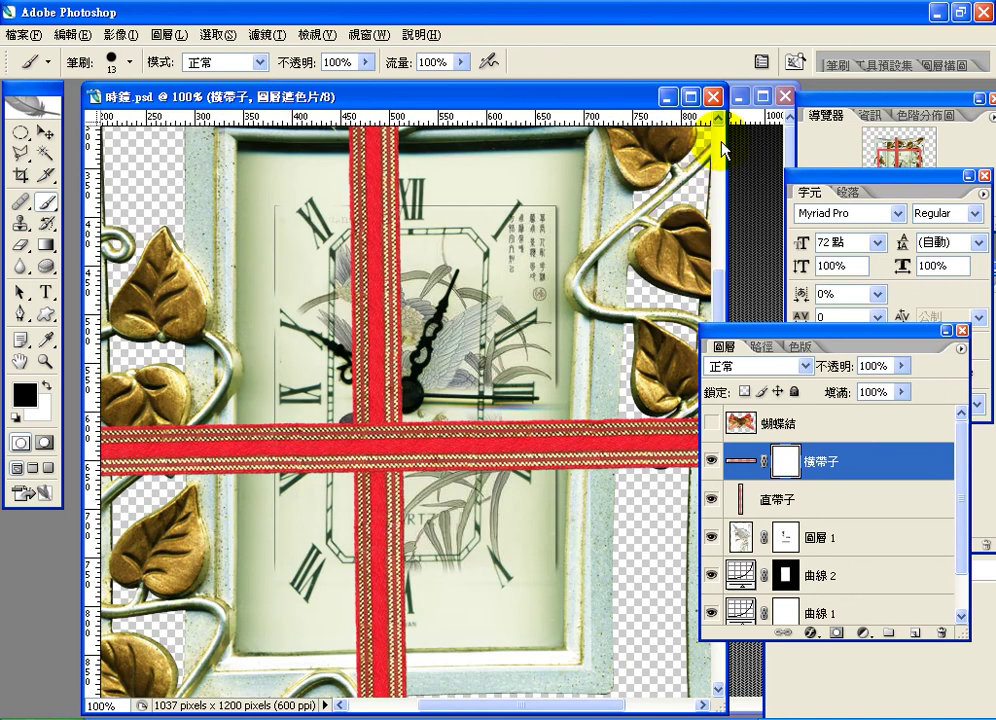
scroll(567, 204, "up", 5)
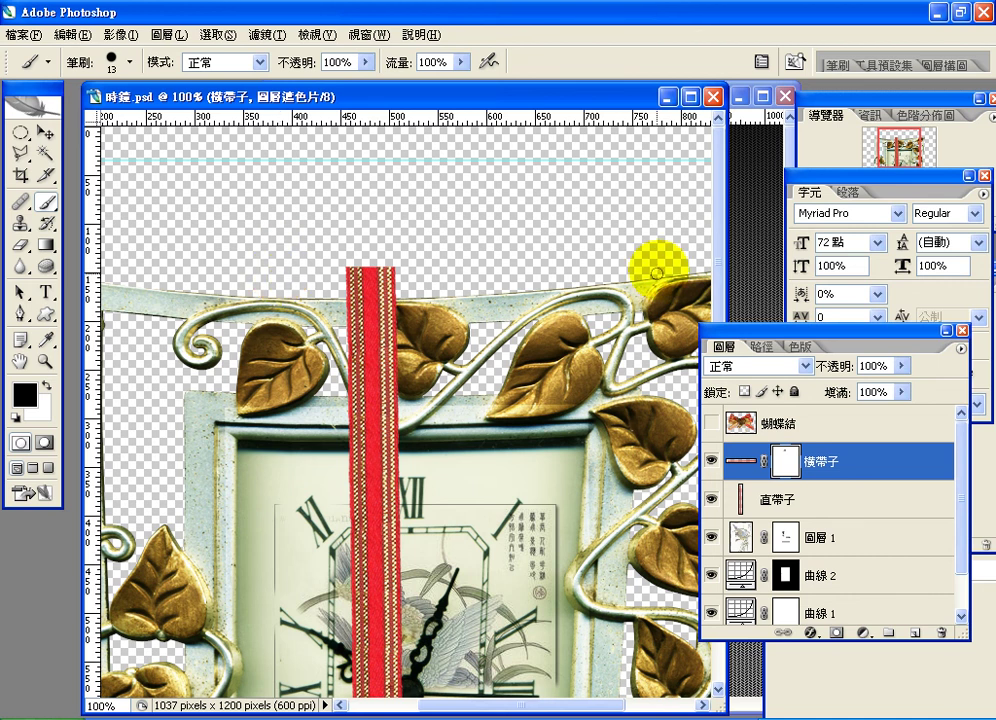
scroll(707, 222, "down", 2)
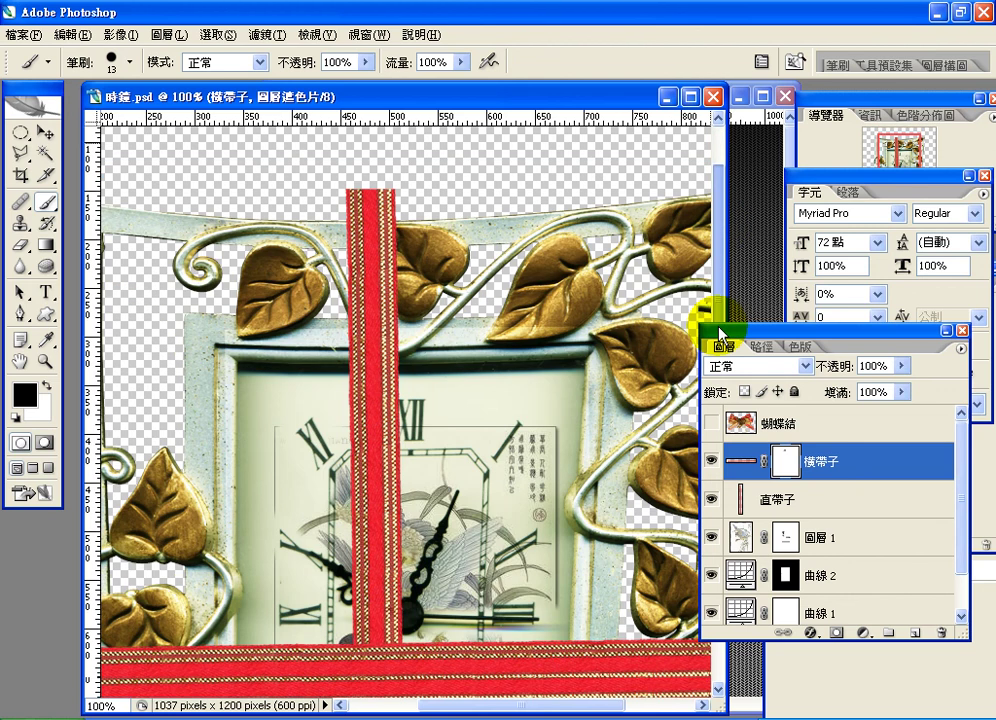
scroll(716, 340, "down", 5)
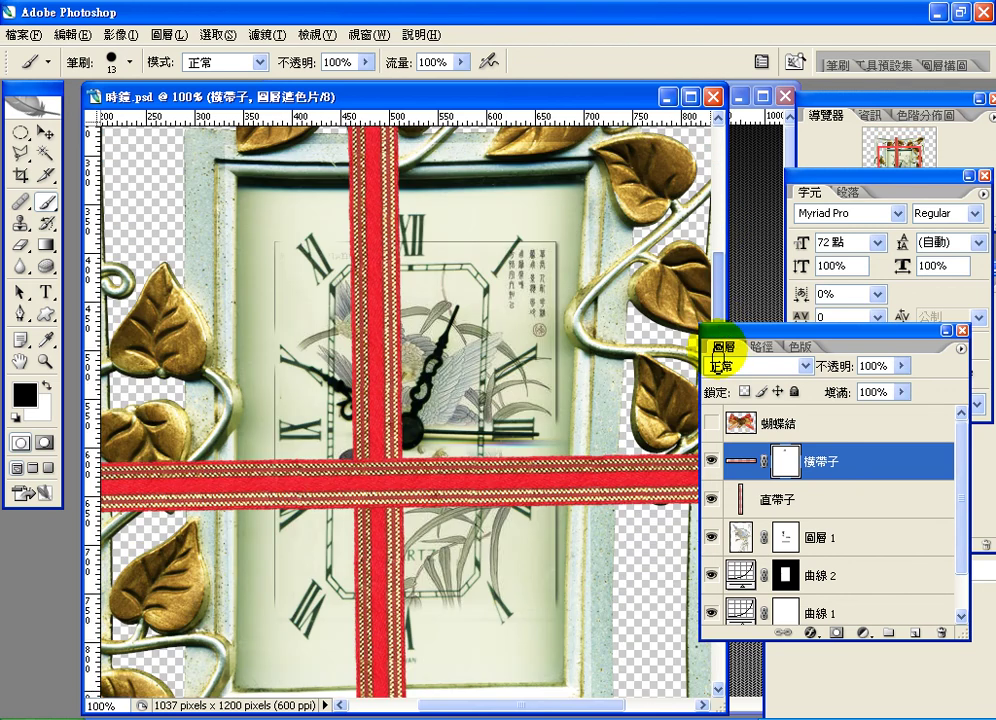
left_click(393, 712)
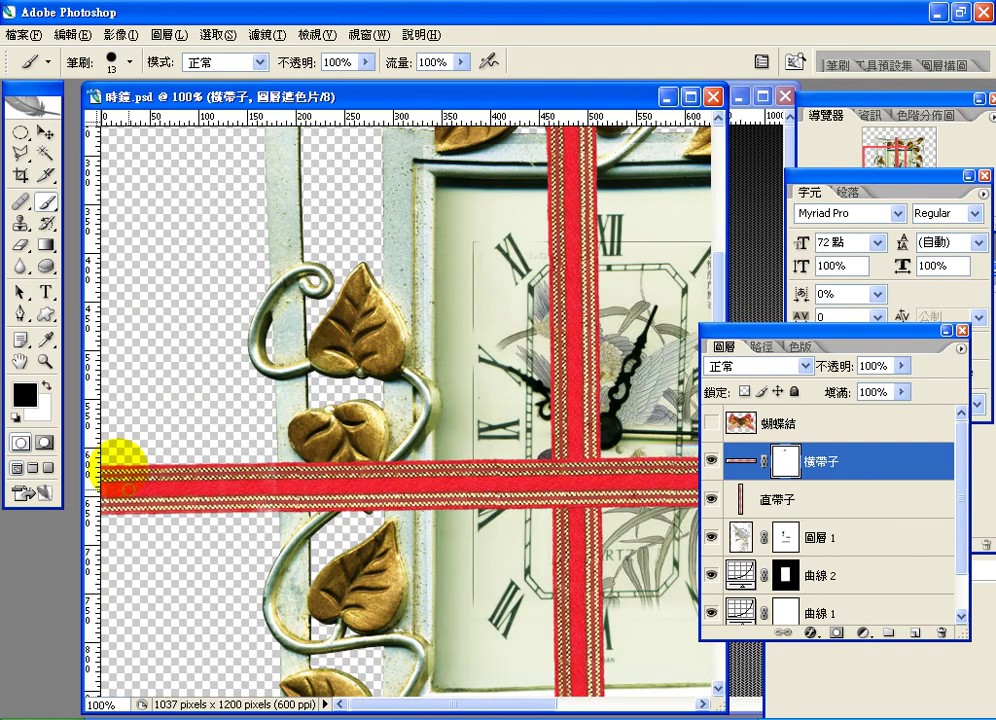
mouse_move(127, 489)
left_mouse_down()
mouse_move(104, 494)
mouse_move(129, 456)
mouse_move(145, 503)
mouse_move(149, 478)
mouse_move(176, 467)
mouse_move(219, 516)
mouse_move(233, 482)
mouse_move(244, 474)
mouse_move(244, 500)
mouse_move(265, 460)
mouse_move(268, 507)
mouse_move(268, 465)
left_mouse_up()
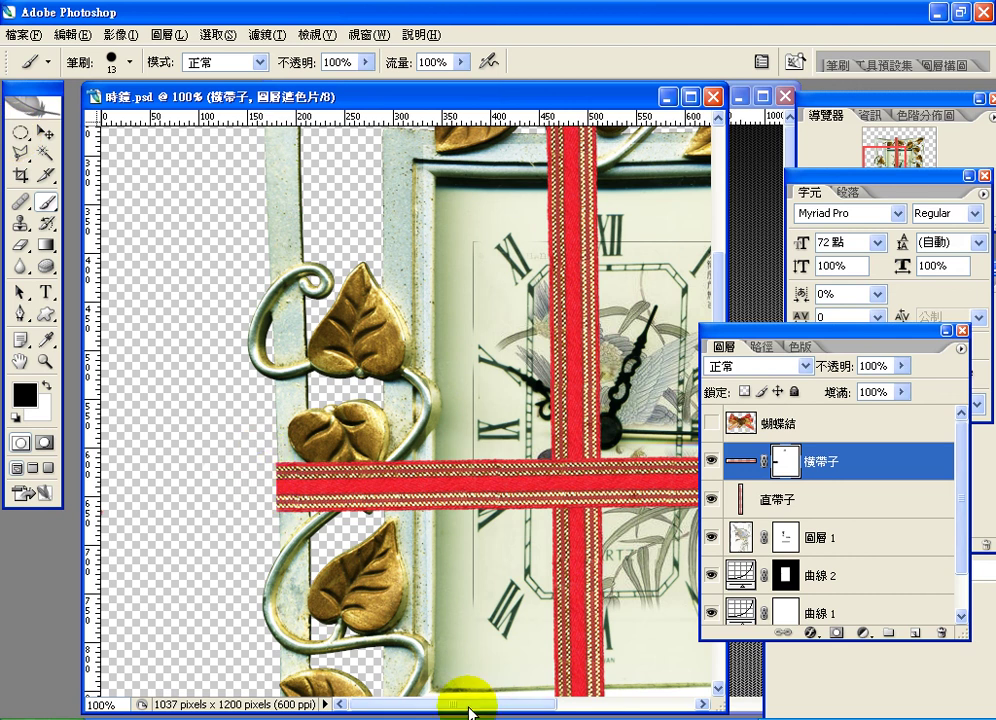
- Enlarge the brush to 40 px and mask out the horizontal ribbon's right end beyond the clock frame
left_click_drag(468, 710, 611, 703)
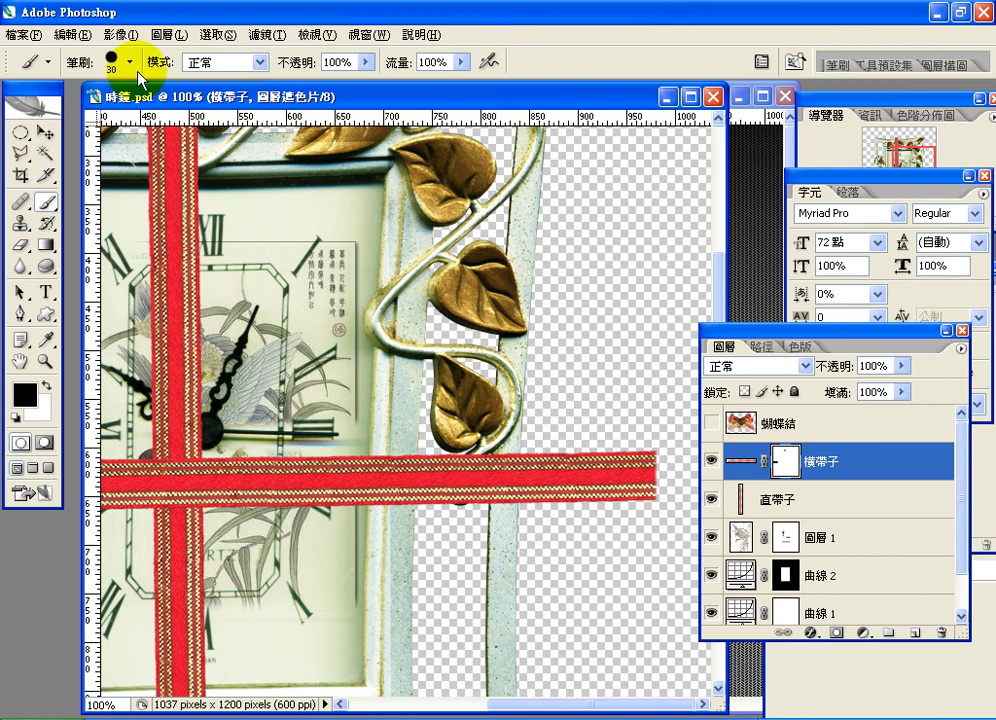
key("bracketright")
mouse_move(645, 498)
left_mouse_down()
mouse_move(648, 444)
mouse_move(630, 494)
mouse_move(553, 497)
mouse_move(548, 449)
mouse_move(540, 504)
mouse_move(558, 436)
left_mouse_up()
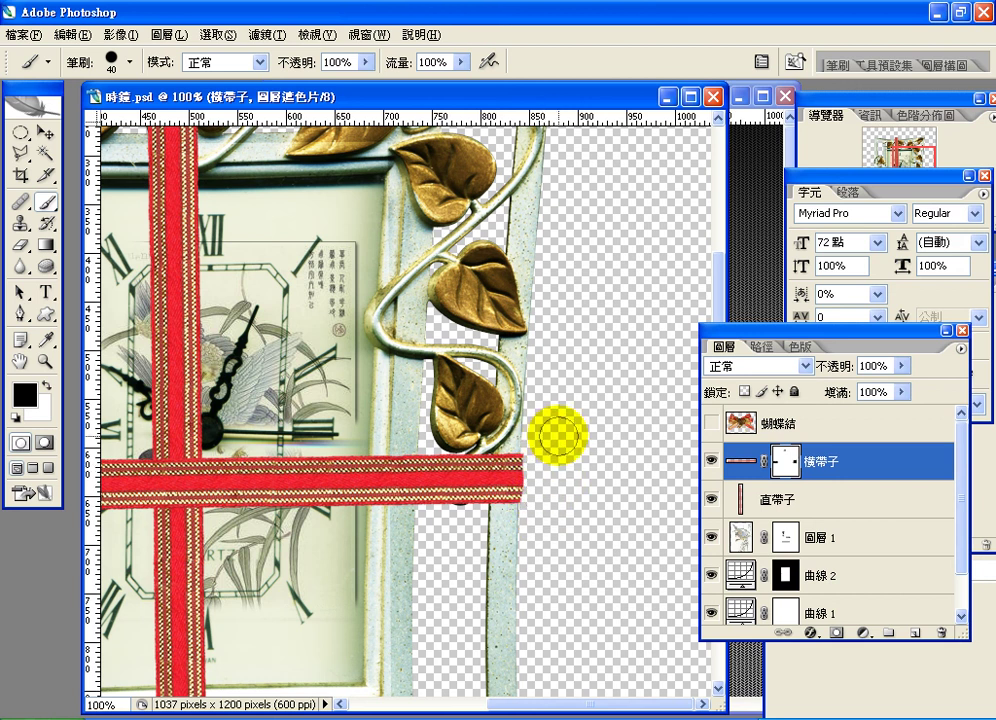
- Add a layer mask to the vertical ribbon layer 直帶子 and paint out the ribbon's upper end above the frame
left_click(720, 497)
left_click(836, 632)
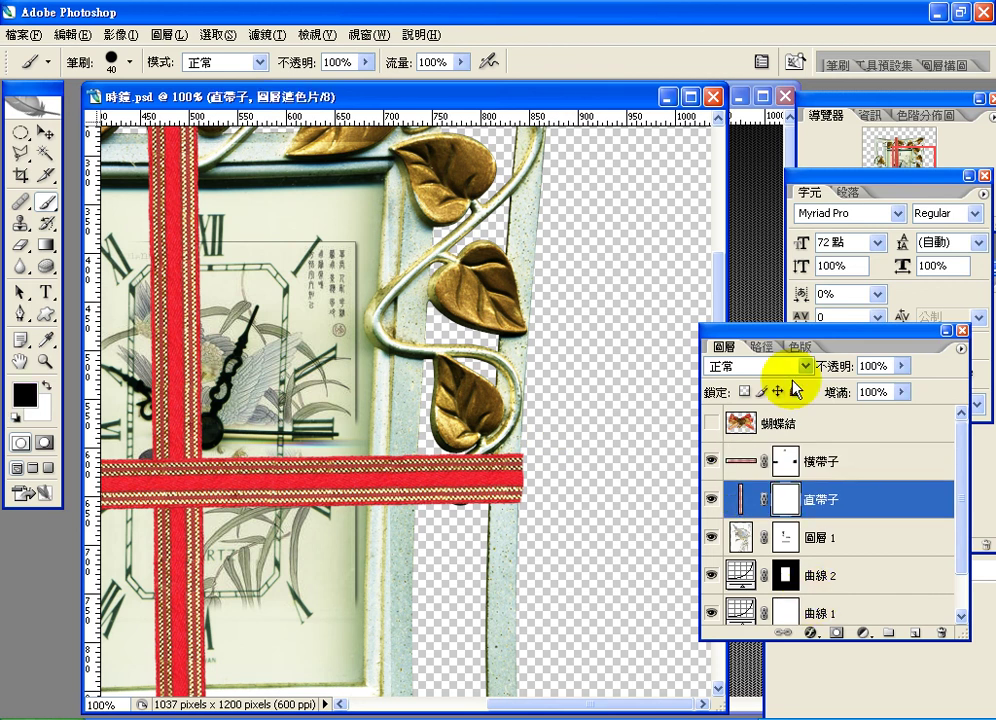
scroll(710, 178, "up", 3)
scroll(710, 180, "up", 2)
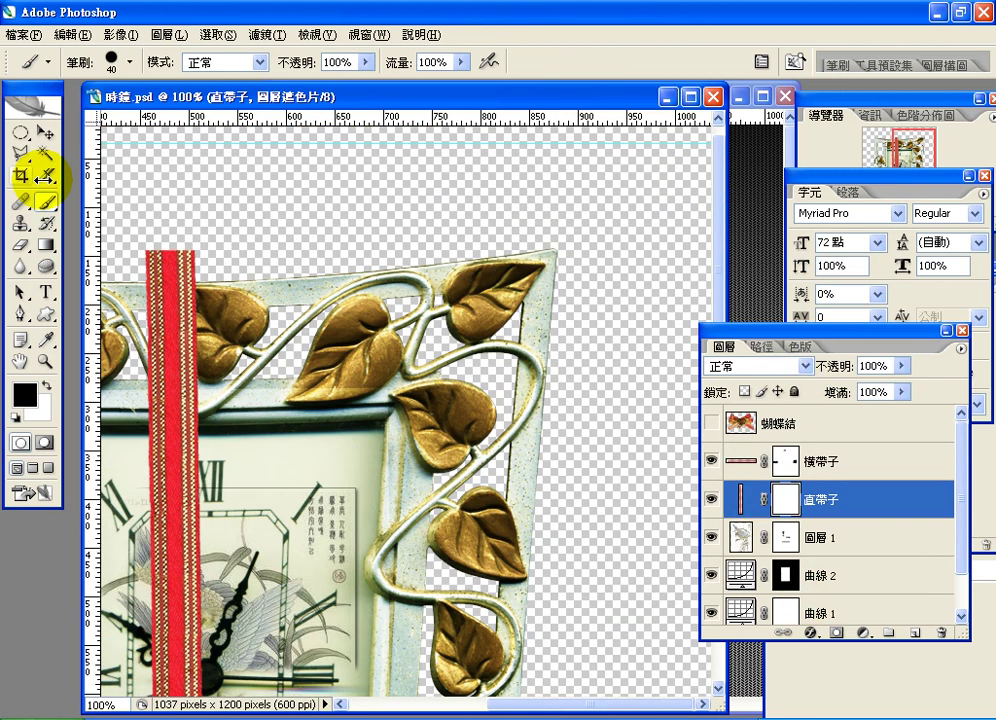
left_click(165, 245)
mouse_move(163, 245)
left_mouse_down()
mouse_move(186, 252)
mouse_move(161, 257)
mouse_move(690, 230)
mouse_move(713, 350)
left_mouse_up()
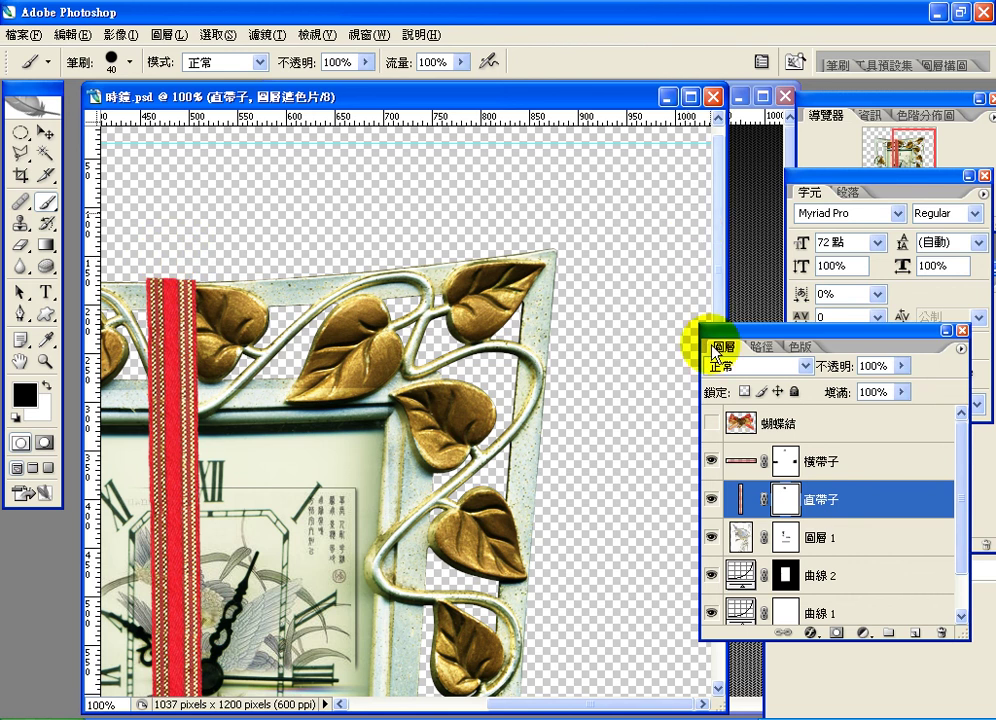
- Paint black on the 直帶子 mask to hide the vertical ribbon's lower end below the clock frame
scroll(708, 502, "down", 10)
left_click(182, 612)
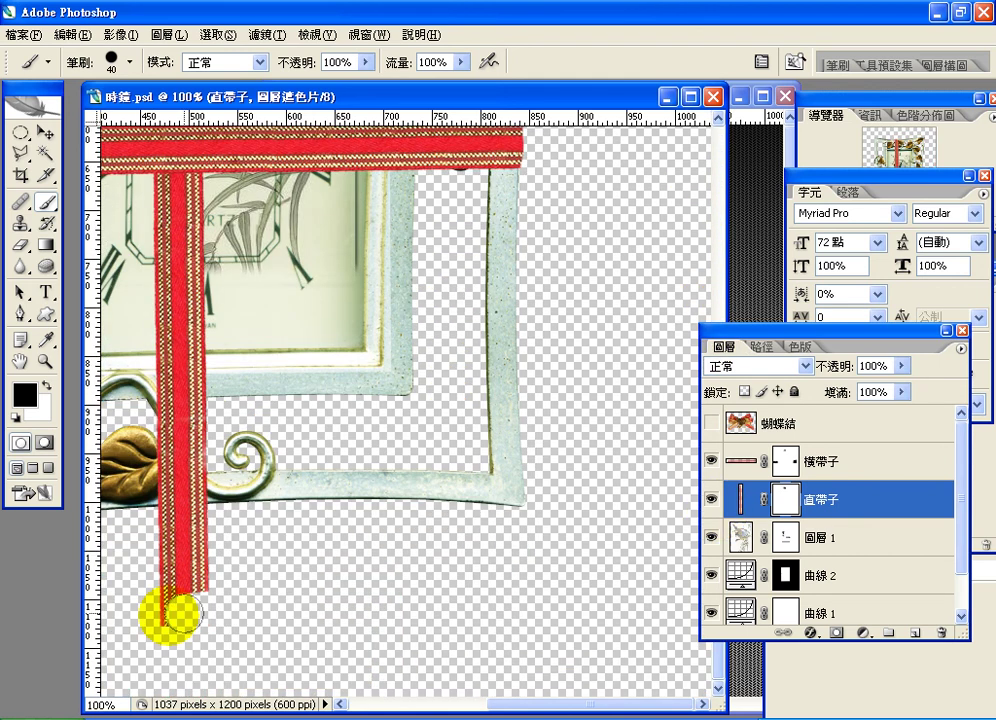
mouse_move(182, 612)
left_mouse_down()
mouse_move(249, 582)
mouse_move(165, 540)
mouse_move(203, 527)
mouse_move(157, 517)
mouse_move(255, 541)
left_mouse_up()
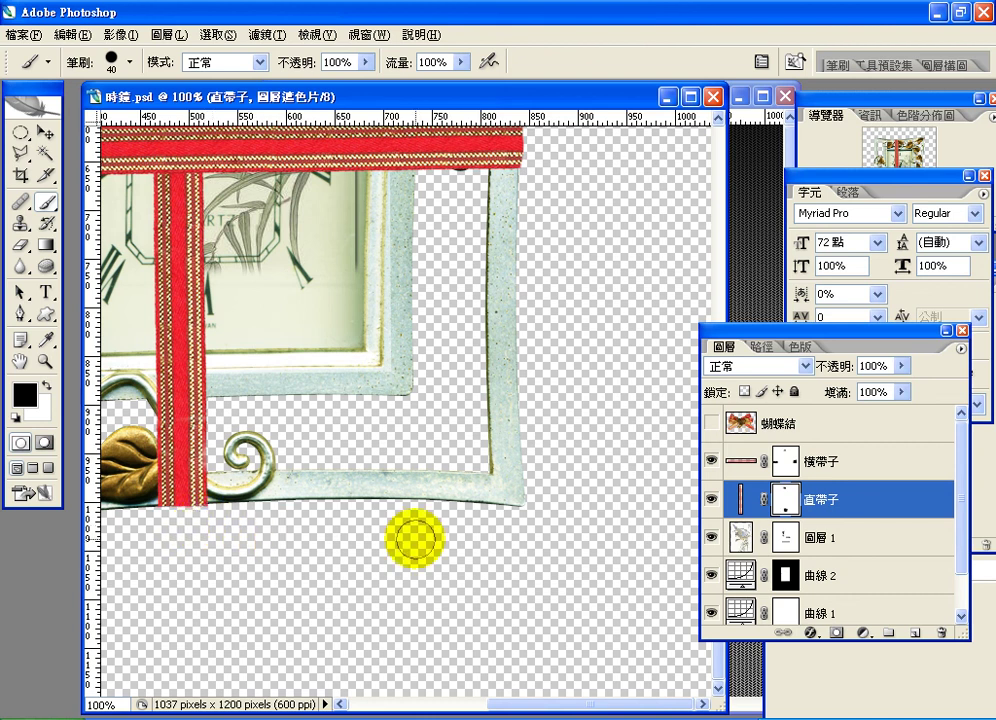
- Show the bow layer 蝴蝶結 and open the Liquify filter on the image of the vertical ribbon layer 直帶子
left_click(716, 192)
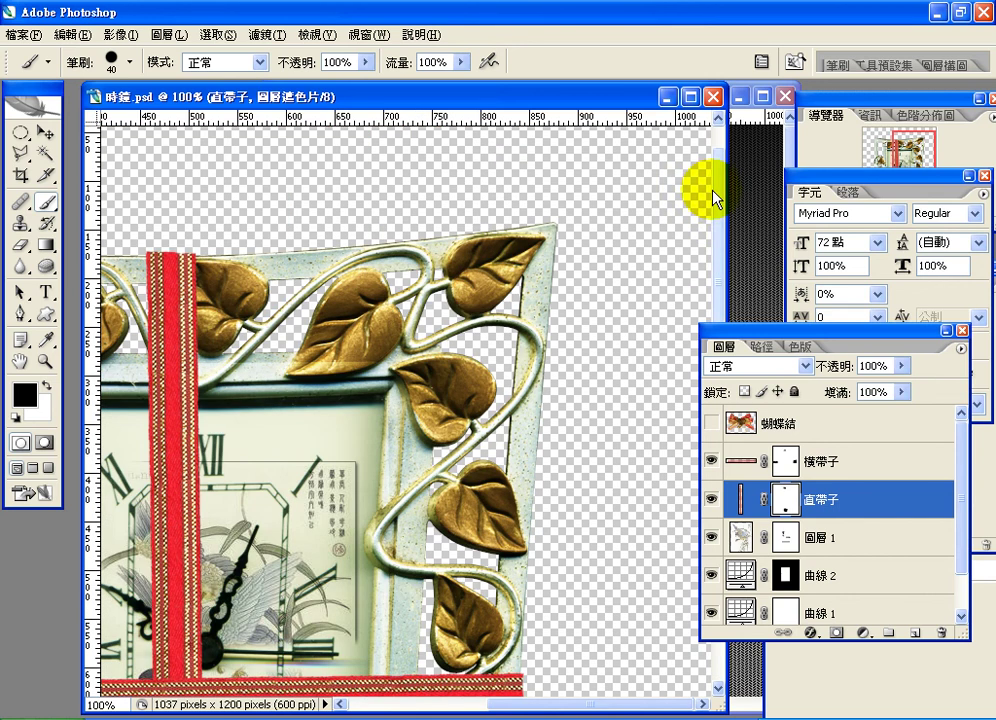
left_click(714, 423)
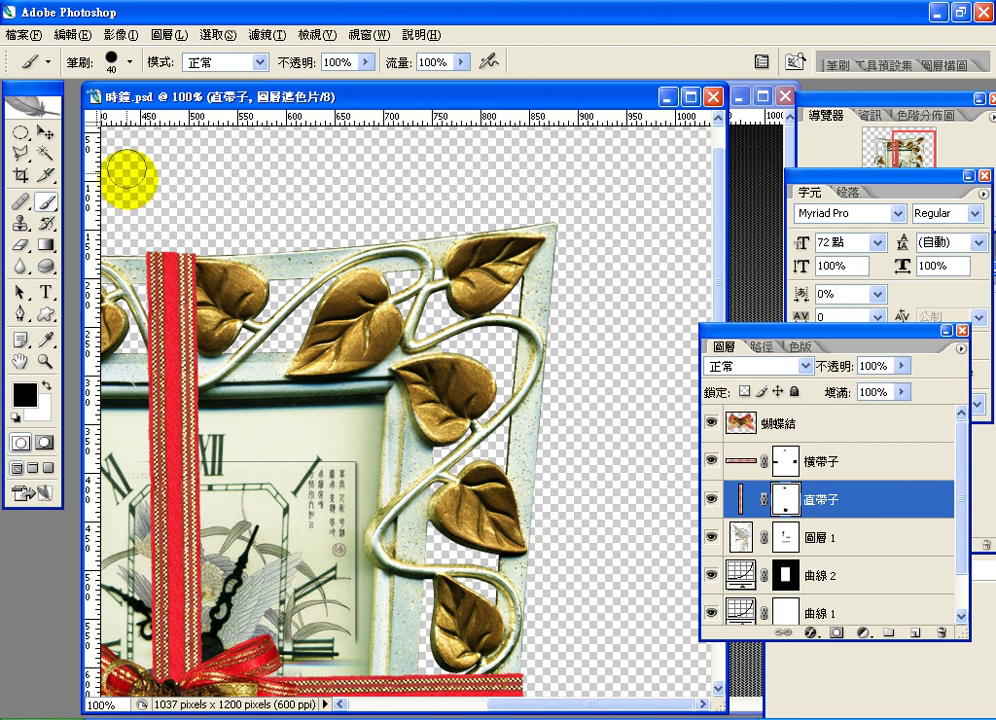
left_click(736, 500)
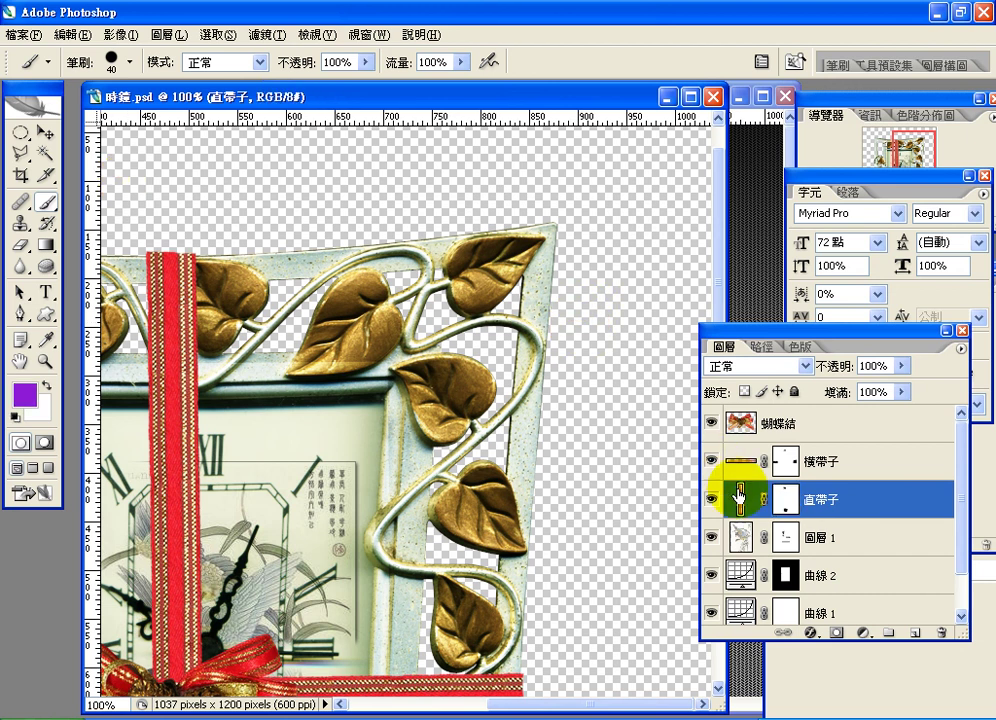
left_click(272, 34)
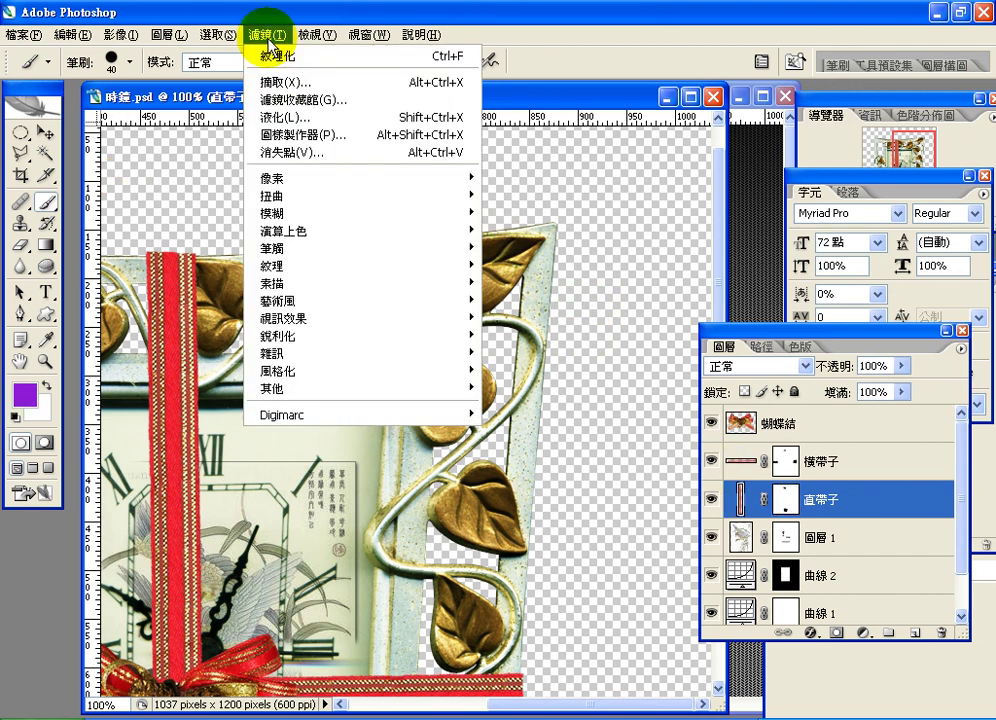
left_click(300, 117)
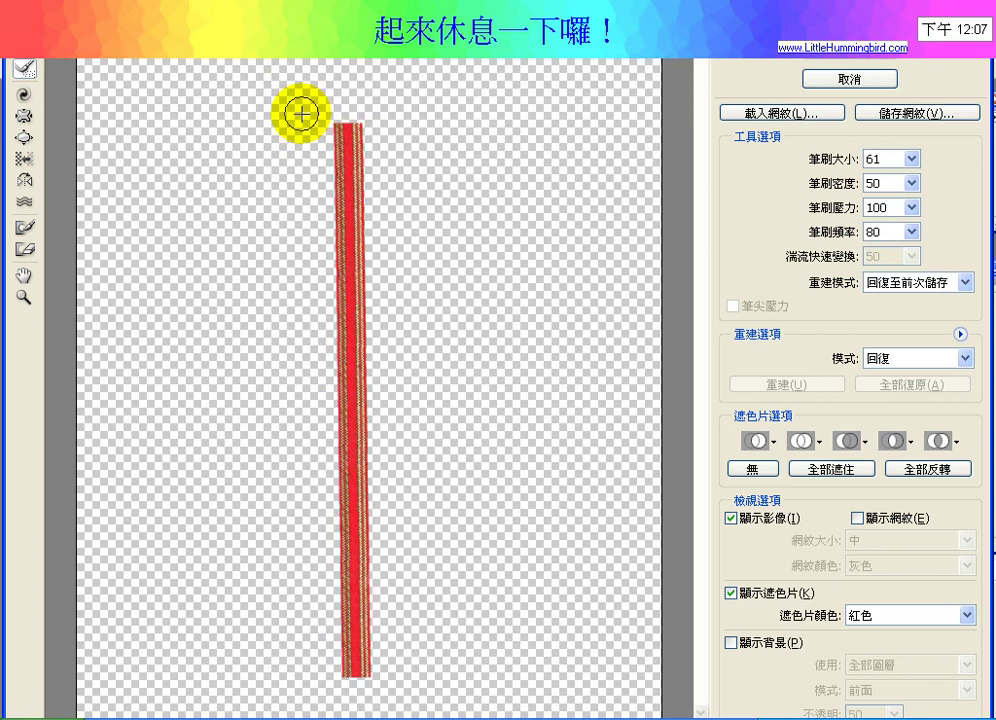
- Push the middle of the vertical ribbon's top edge slightly downward with Liquify's Forward Warp tool
left_click_drag(300, 113, 366, 104)
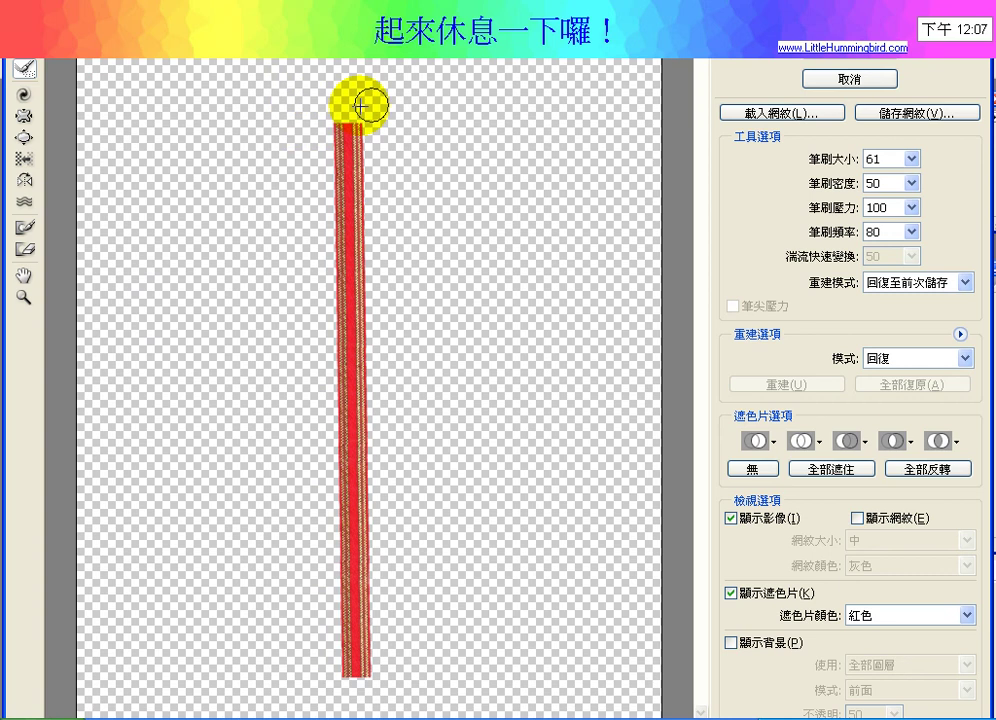
key("ctrl+z")
left_click(30, 70)
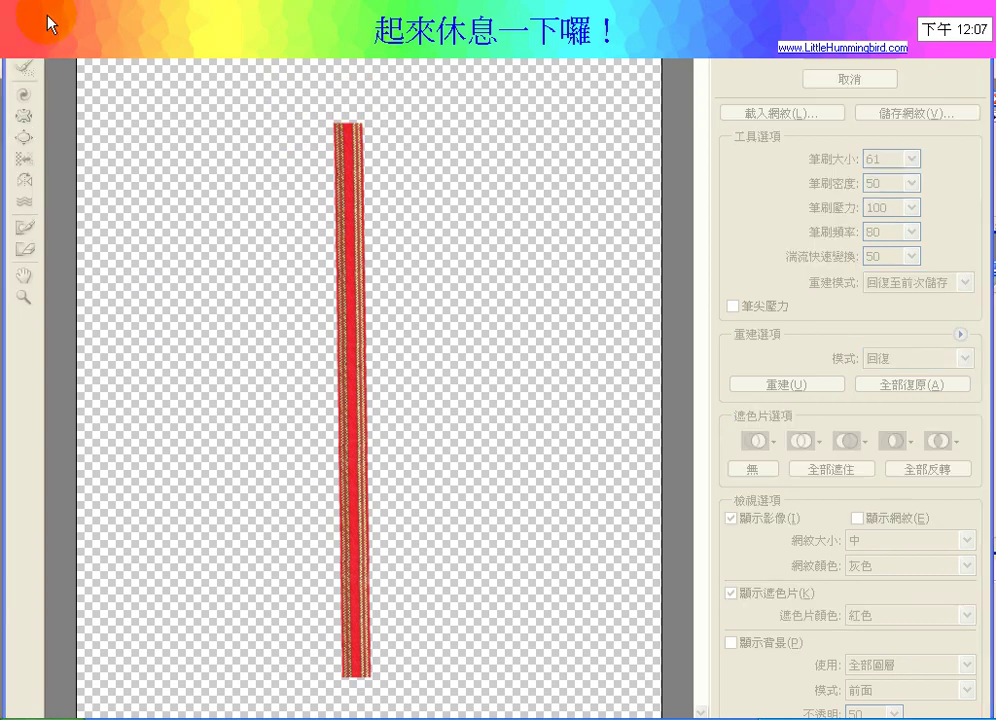
left_click(29, 48)
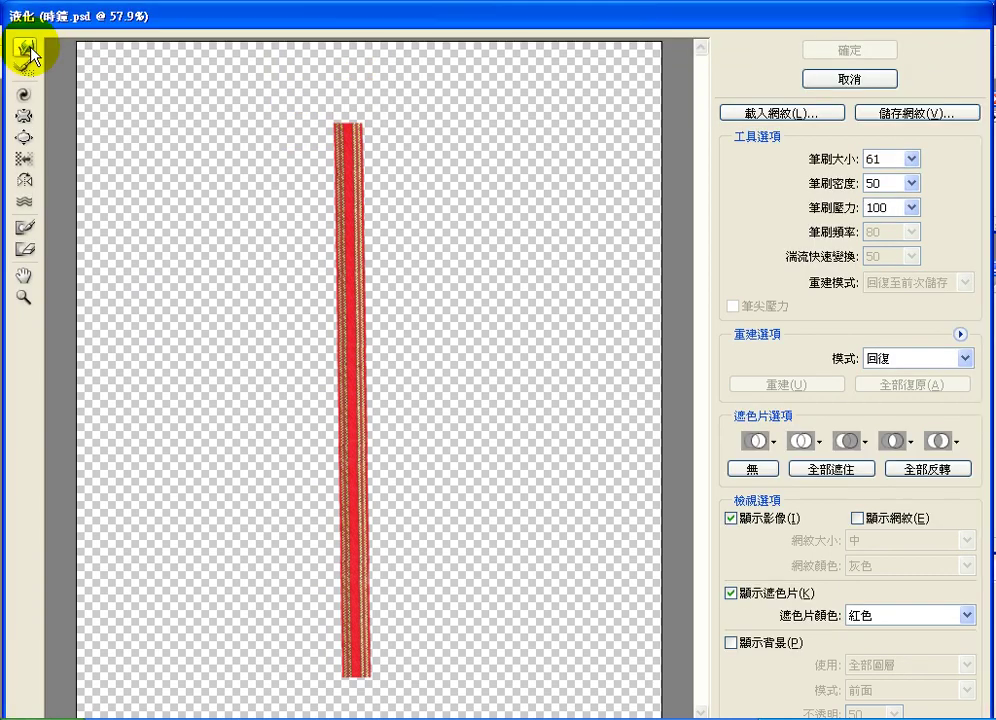
left_click(346, 126)
mouse_move(346, 127)
left_mouse_down()
mouse_move(350, 120)
mouse_move(370, 170)
left_mouse_up()
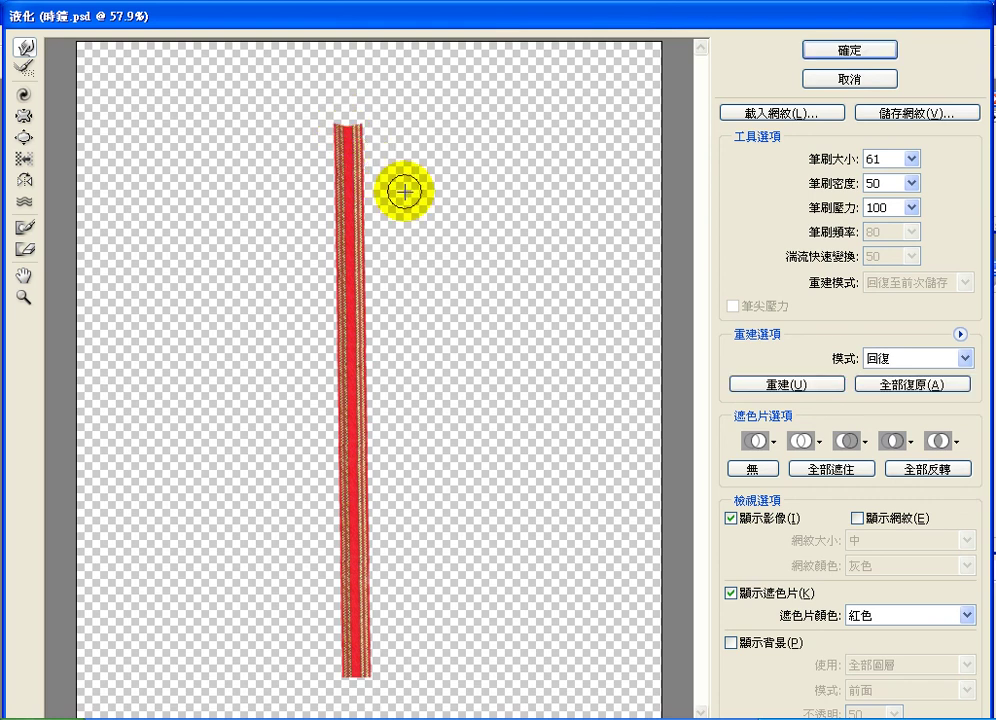
- Show all layers as the Liquify backdrop, push the ribbon's top edge down to the frame's curved rim, and apply the filter
left_click(833, 57)
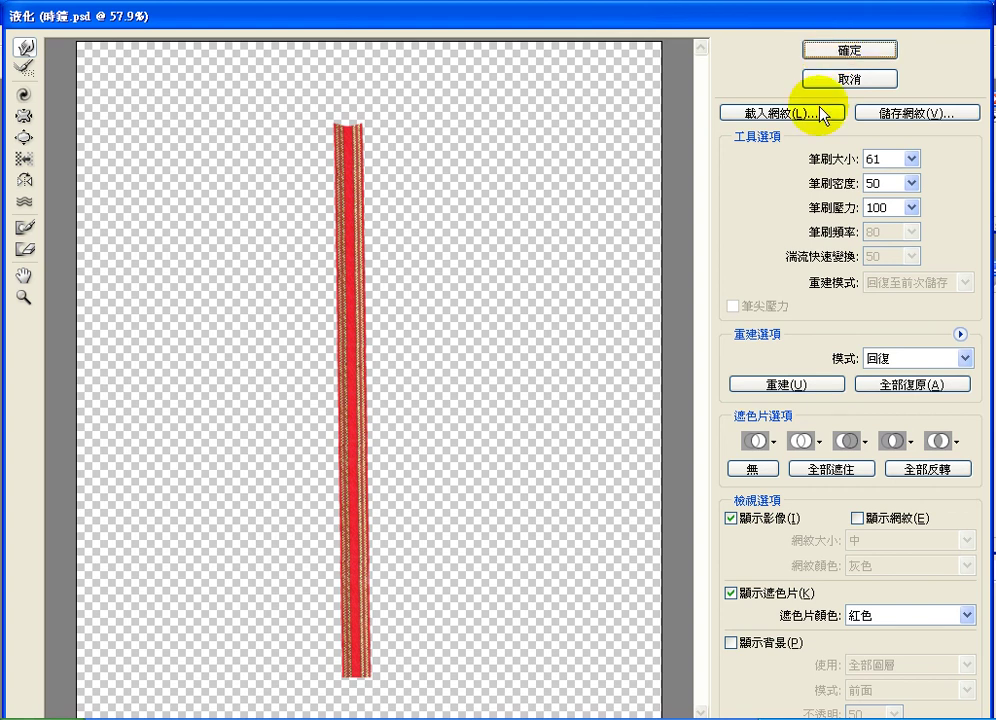
left_click(734, 645)
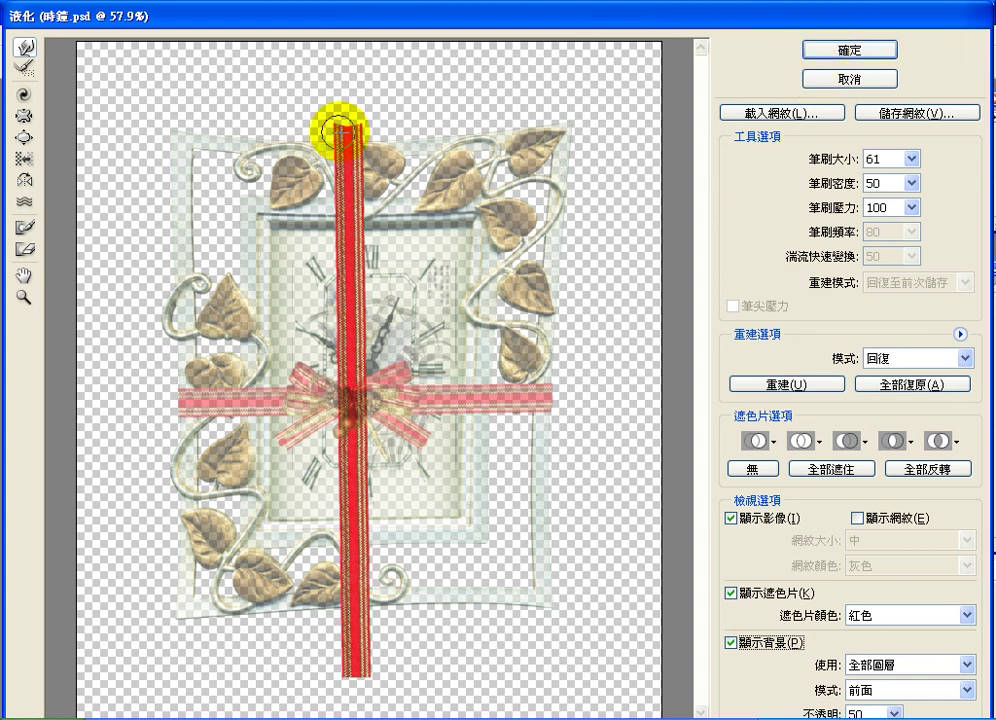
mouse_move(345, 135)
left_mouse_down()
mouse_move(366, 131)
mouse_move(333, 134)
mouse_move(386, 142)
left_mouse_up()
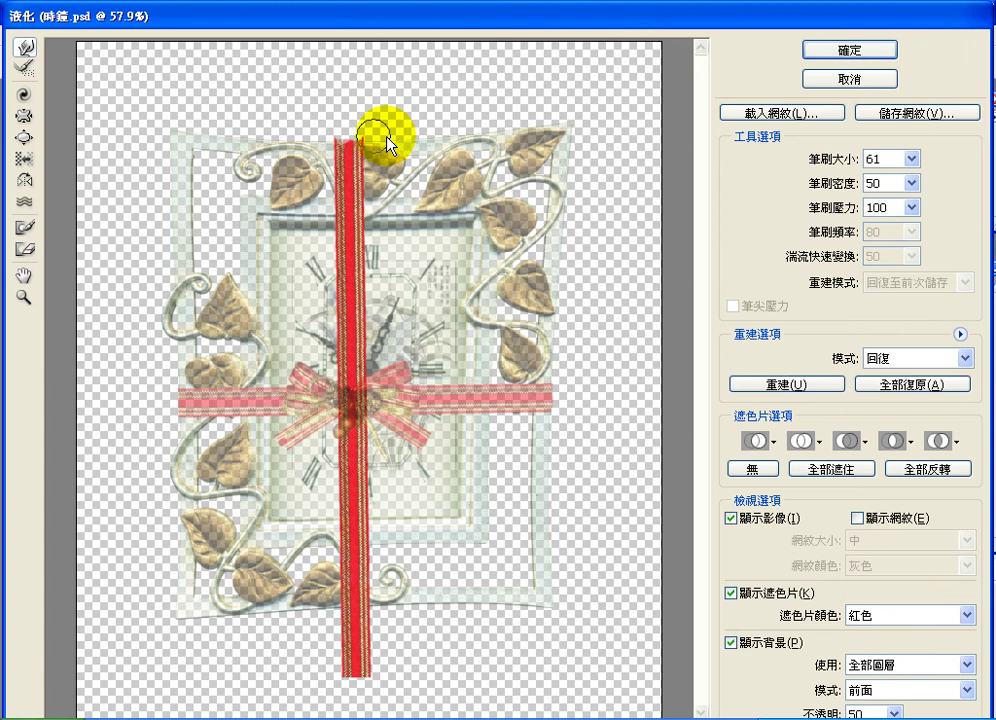
left_click(817, 47)
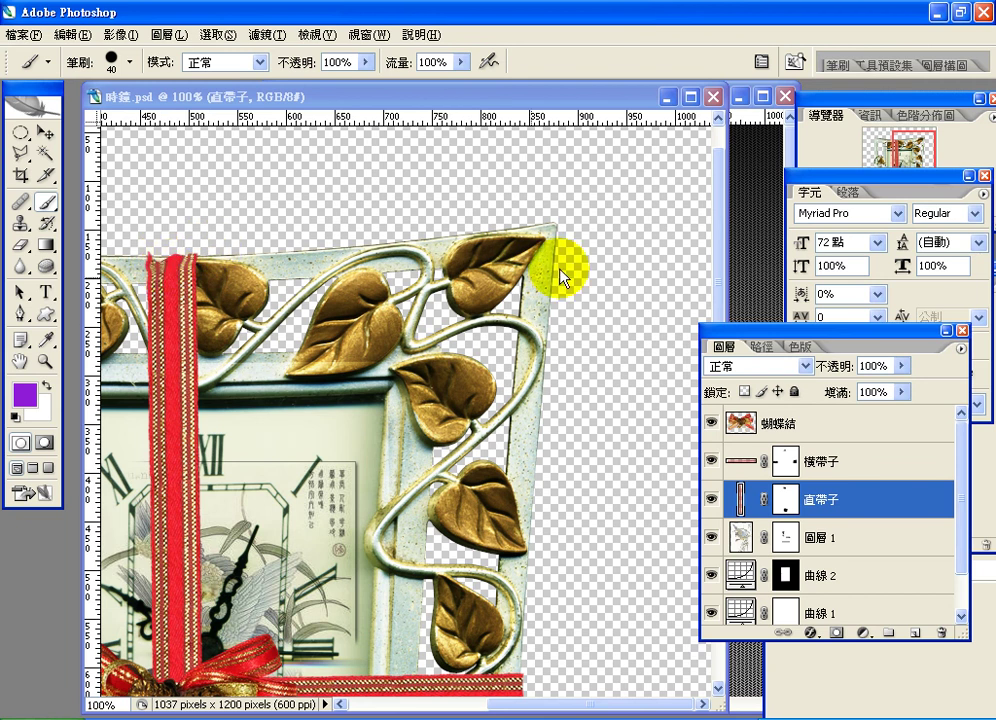
scroll(561, 278, "down", 5)
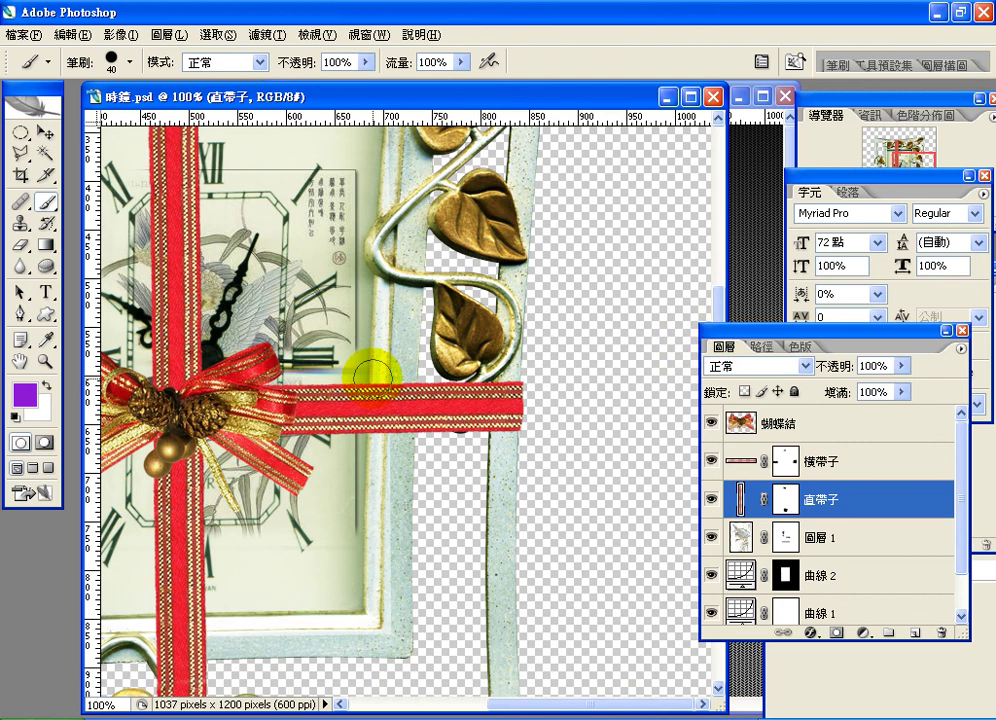